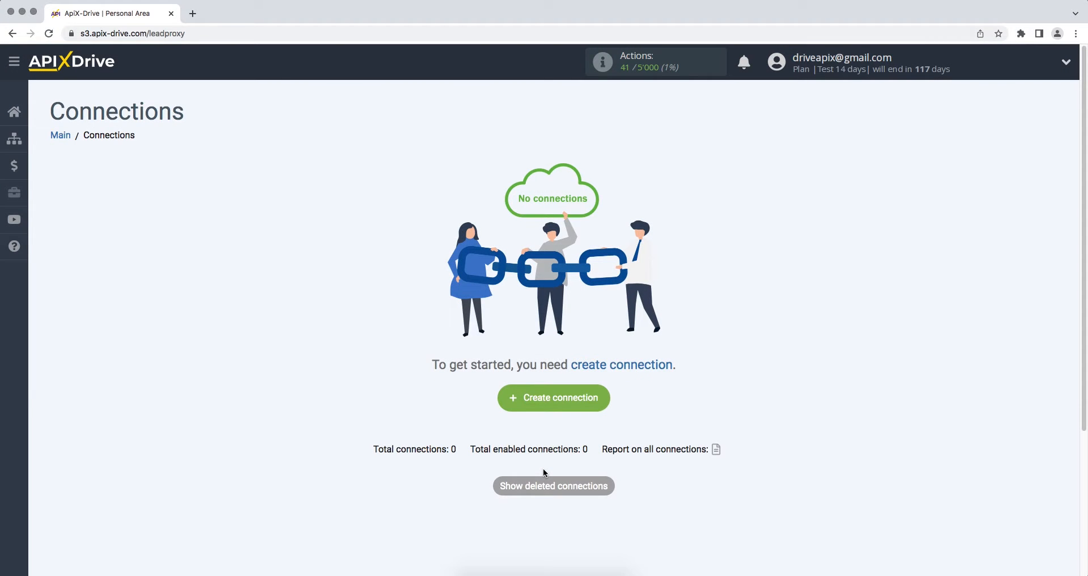
Create a new connection with Pipedrive as the data source system.
{"action": "left_click", "coordinate": [508, 403]}
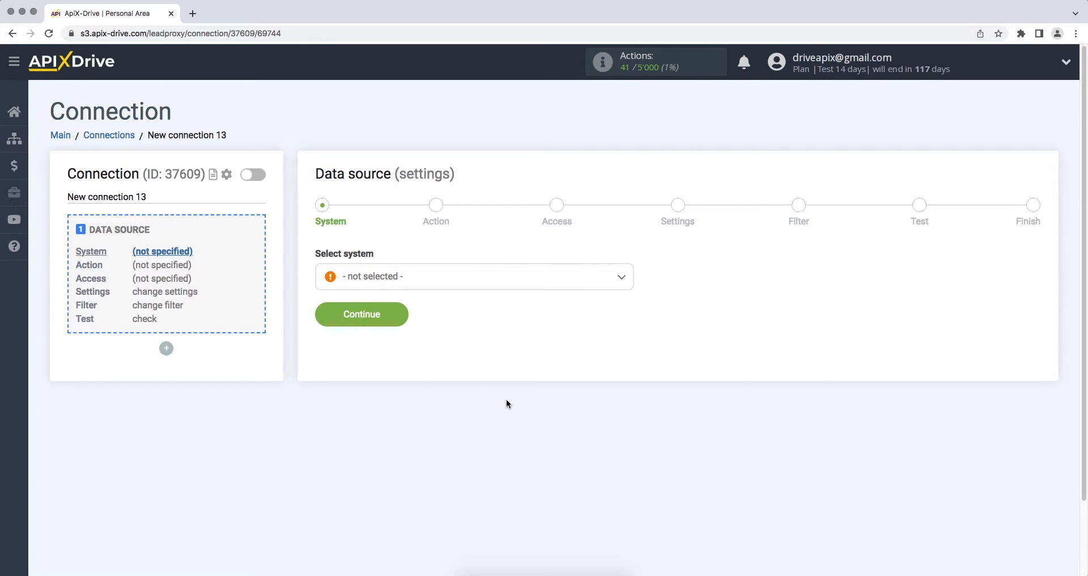
{"action": "left_click", "coordinate": [578, 271]}
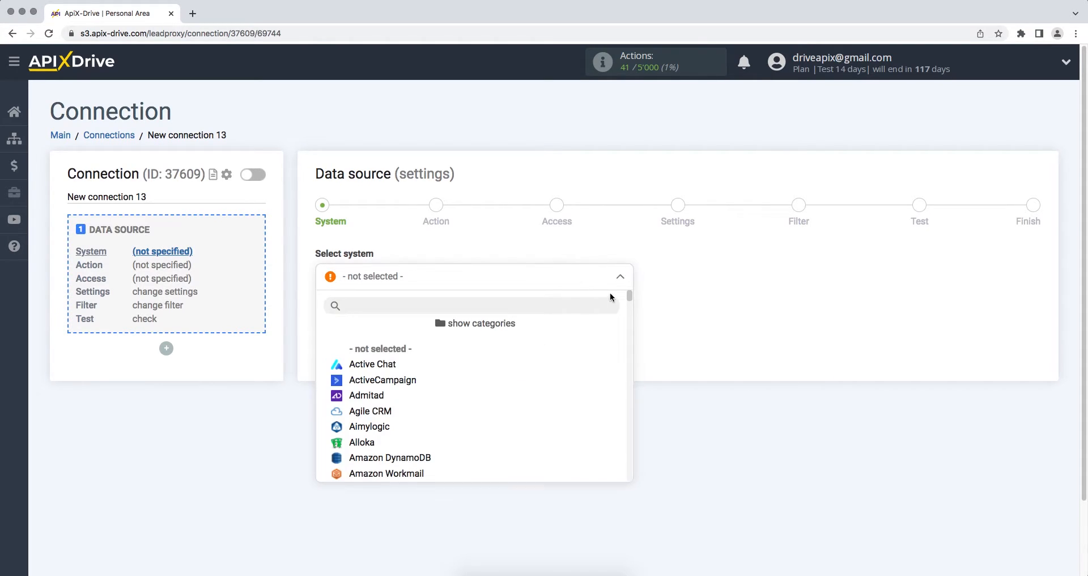
{"action": "left_click_drag", "start_coordinate": [628, 296], "coordinate": [630, 405]}
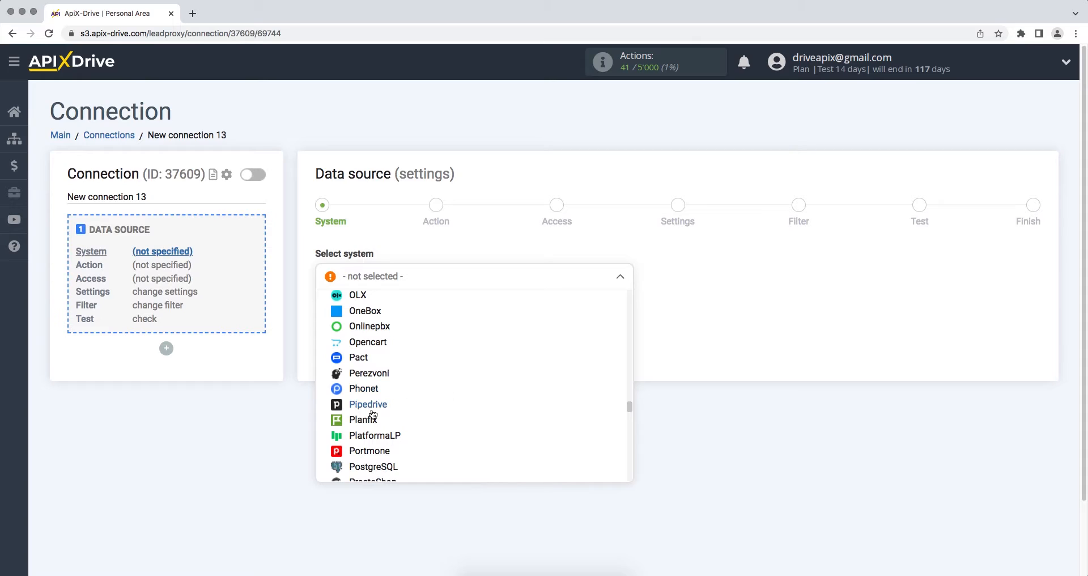
{"action": "left_click", "coordinate": [372, 407]}
{"action": "left_click", "coordinate": [333, 327]}
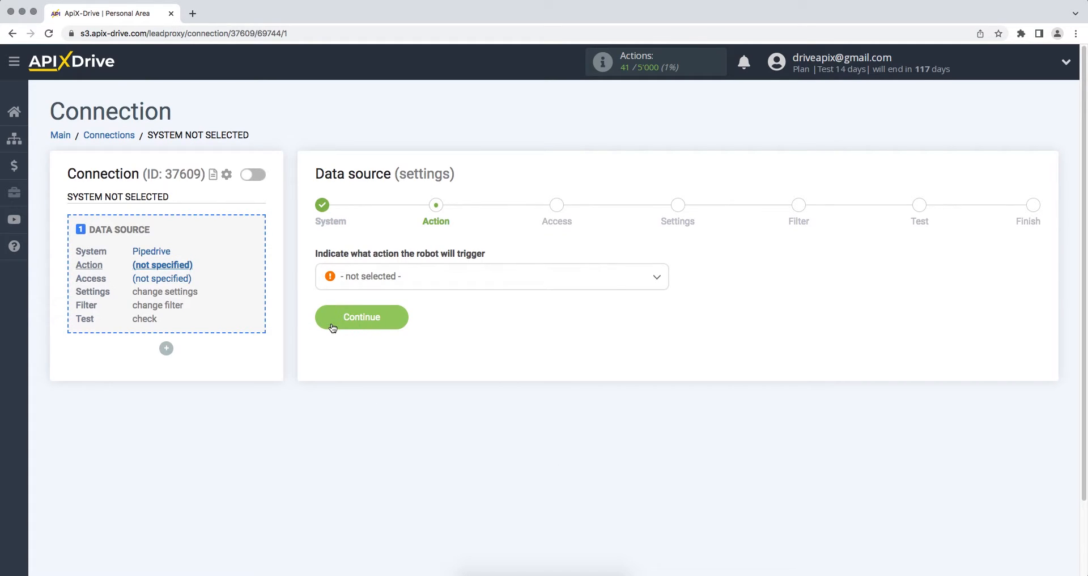
Choose Get Deals (new) as the Pipedrive action and begin connecting a Pipedrive account.
{"action": "left_click", "coordinate": [379, 287]}
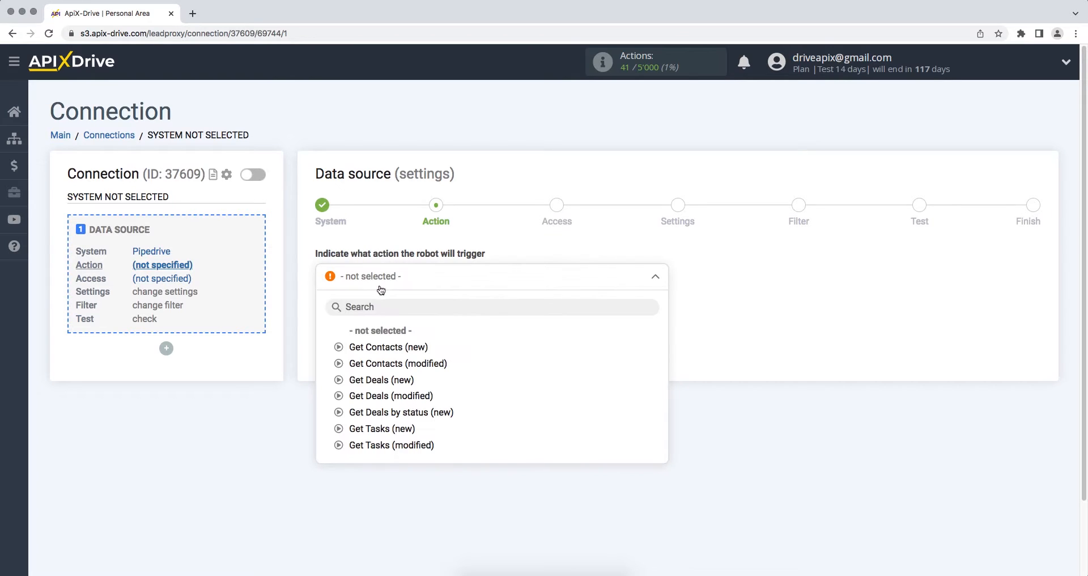
{"action": "left_click", "coordinate": [379, 381]}
{"action": "left_click", "coordinate": [340, 327]}
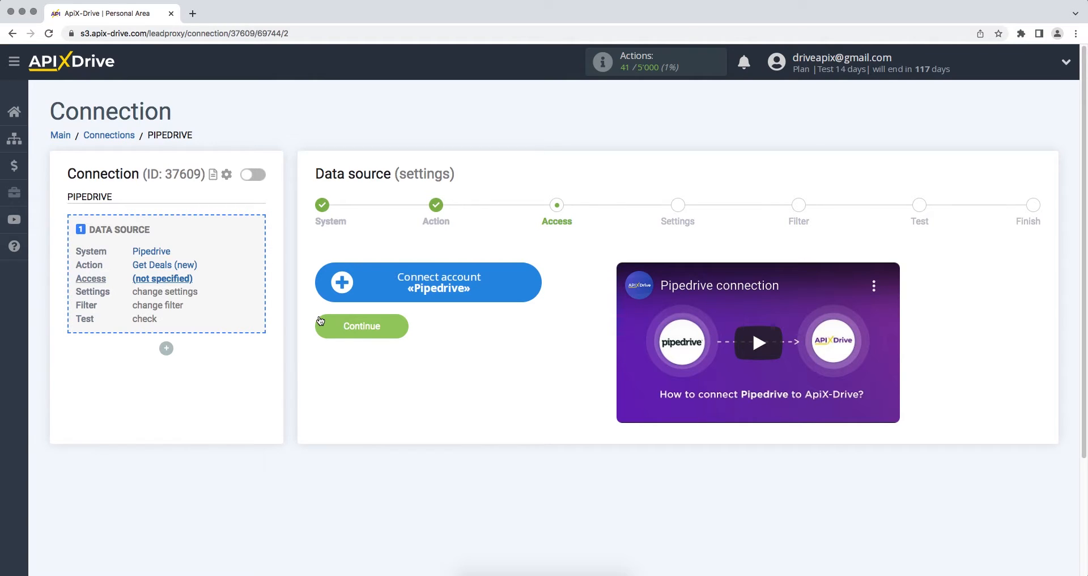
{"action": "left_click", "coordinate": [355, 280]}
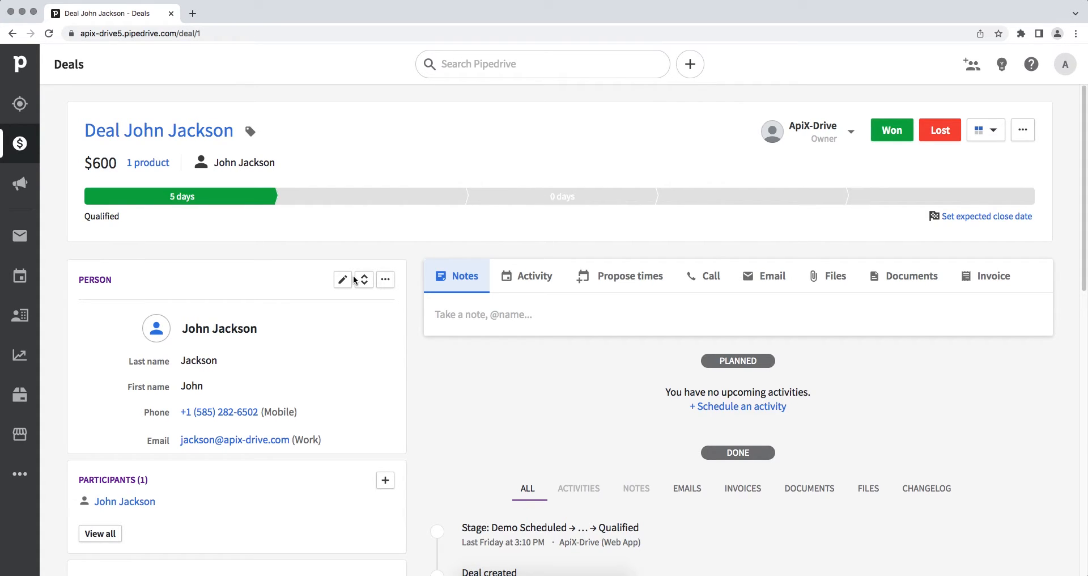
Copy the domain apix-drive5.pipedrive.com from the Pipedrive deal page's address.
{"action": "left_click", "coordinate": [201, 33]}
{"action": "left_click_drag", "start_coordinate": [200, 34], "coordinate": [109, 34]}
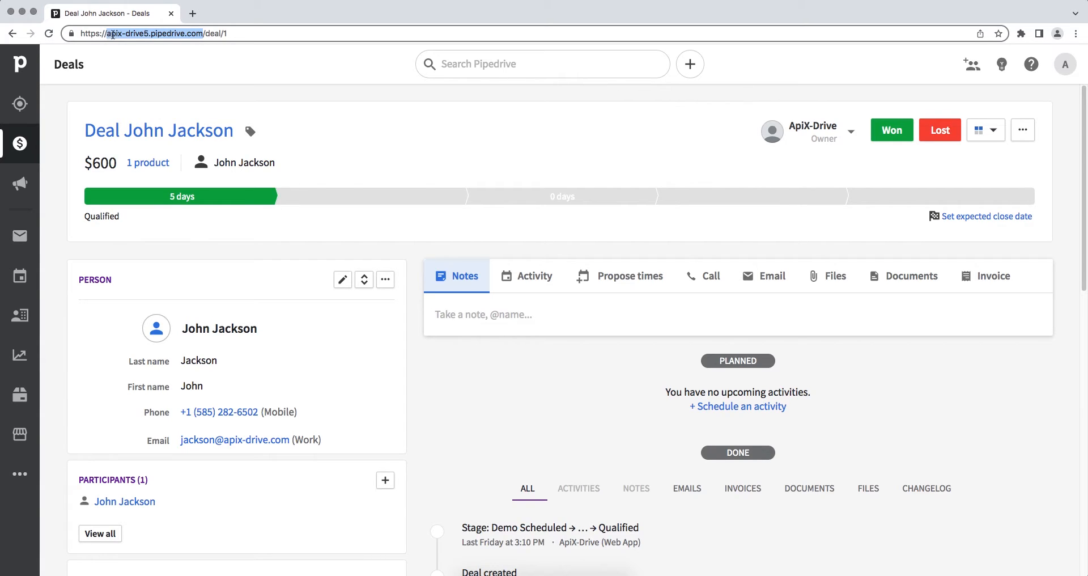
{"action": "right_click", "coordinate": [119, 34]}
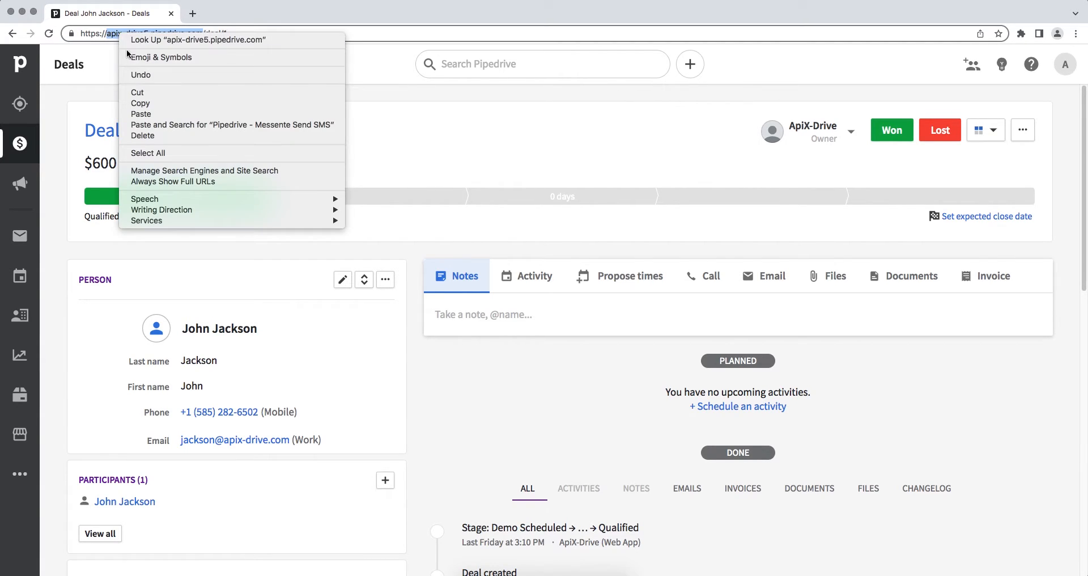
{"action": "left_click", "coordinate": [142, 103]}
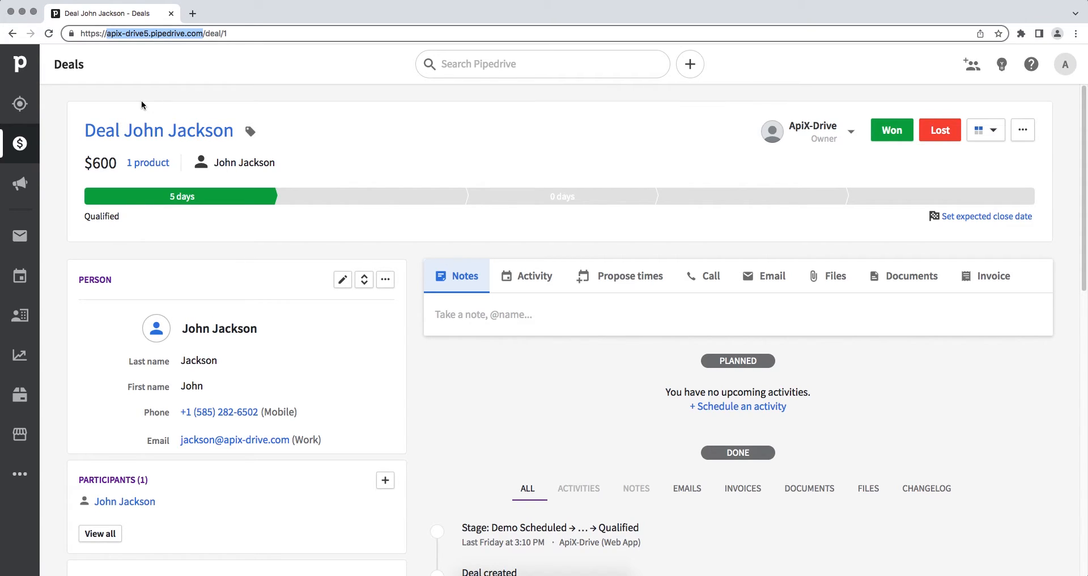
Paste apix-drive5.pipedrive.com into the Domain field of ApiX-Drive's integration setup.
{"action": "key", "text": "super+grave"}
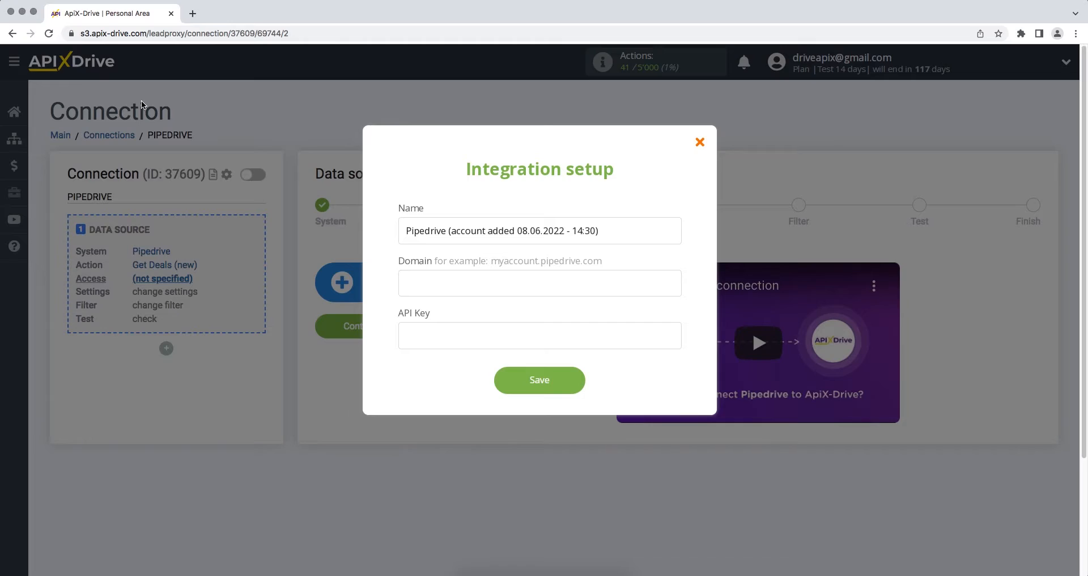
{"action": "right_click", "coordinate": [406, 279]}
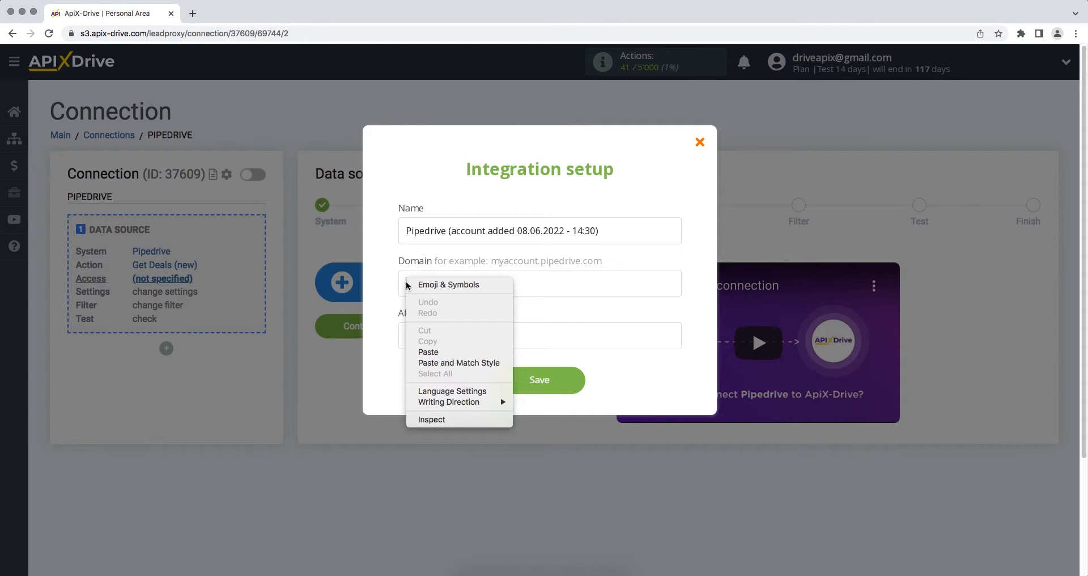
{"action": "left_click", "coordinate": [428, 350]}
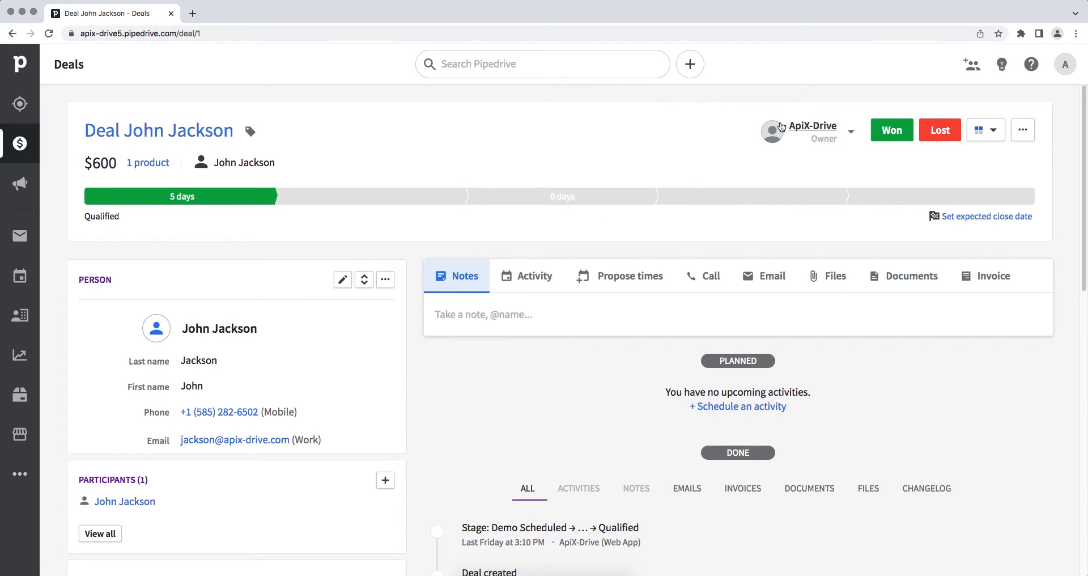
Copy the personal API token from the API tab of Pipedrive's Personal preferences.
{"action": "left_click", "coordinate": [1063, 67]}
{"action": "left_click", "coordinate": [1036, 92]}
{"action": "left_click", "coordinate": [573, 162]}
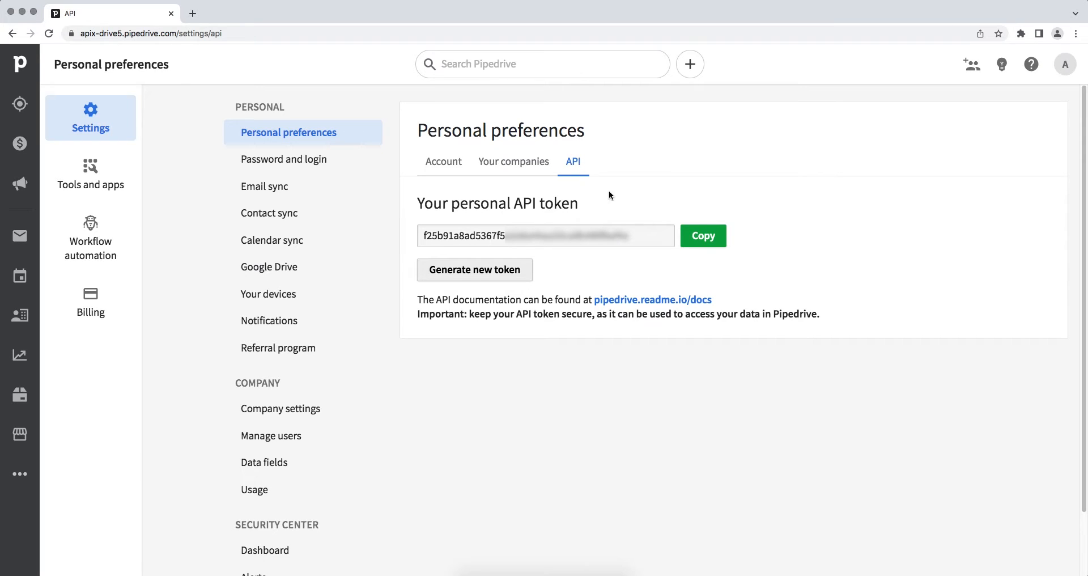
{"action": "left_click_drag", "start_coordinate": [640, 236], "coordinate": [426, 235]}
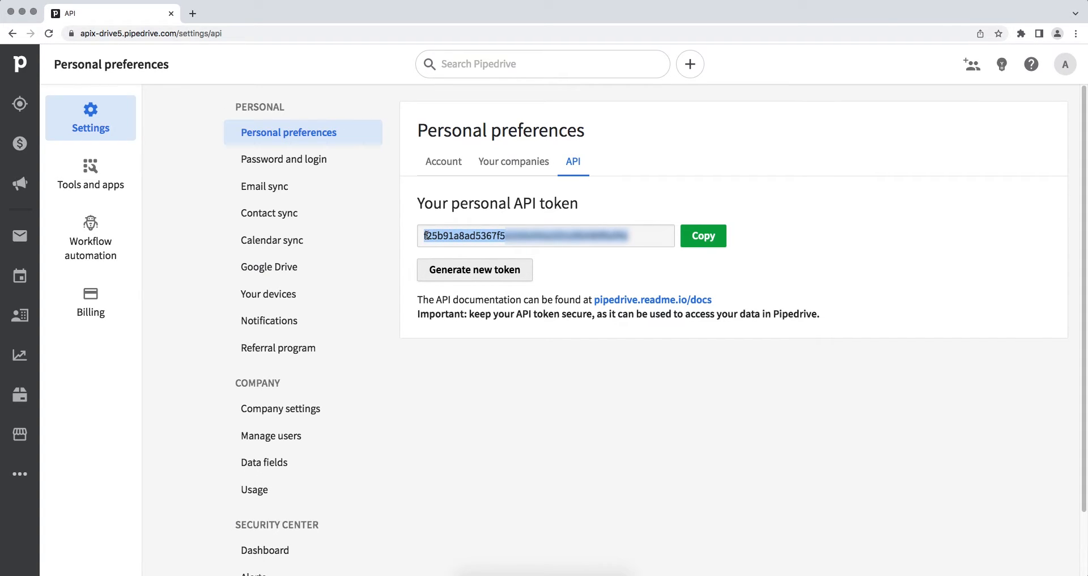
{"action": "right_click", "coordinate": [441, 237]}
{"action": "left_click", "coordinate": [457, 261]}
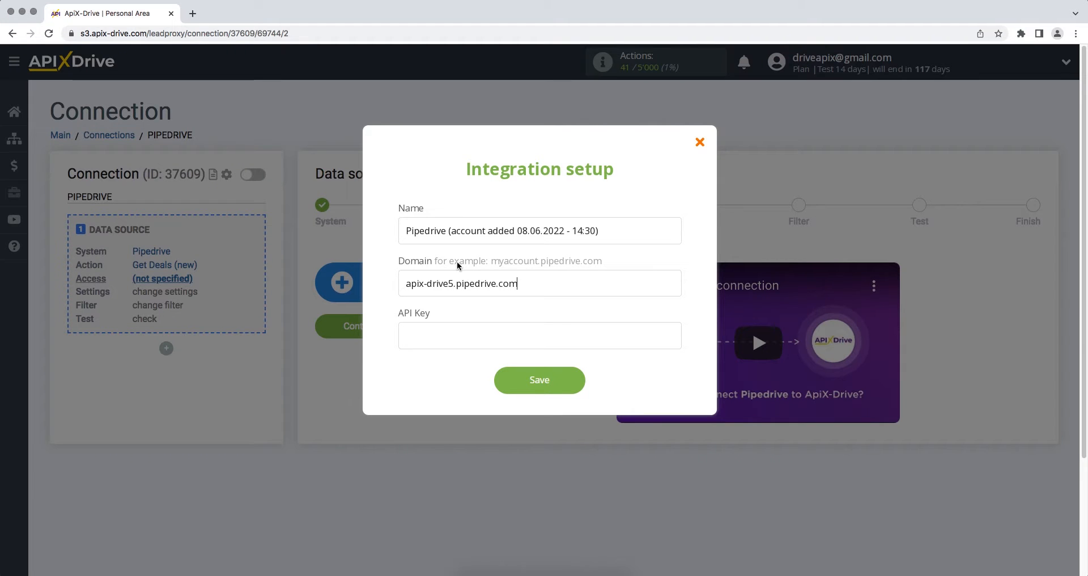
Paste the Pipedrive API token into the API Key field and save the connection.
{"action": "right_click", "coordinate": [448, 334]}
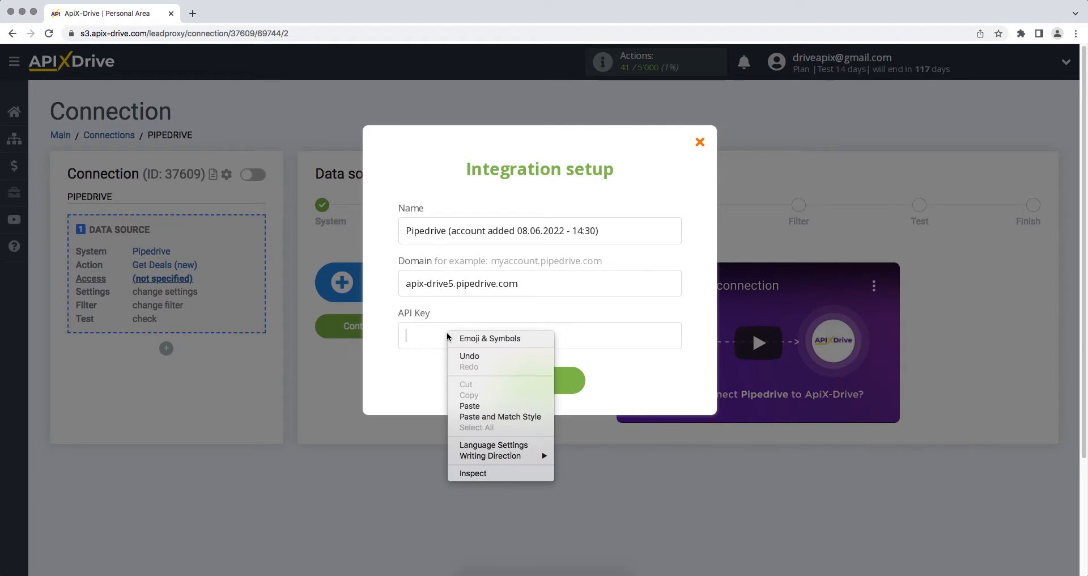
{"action": "left_click", "coordinate": [469, 406]}
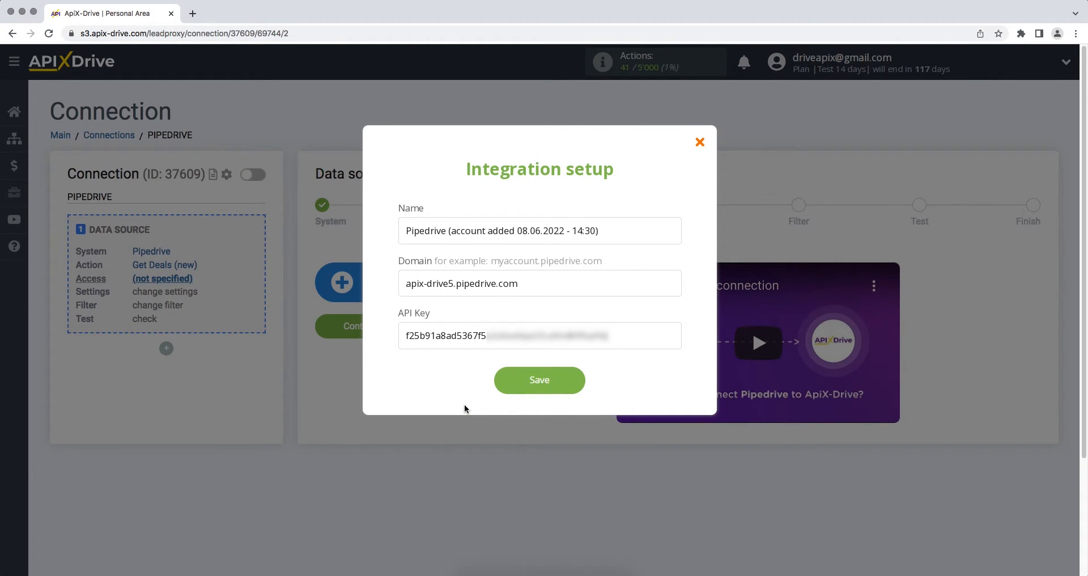
{"action": "left_click", "coordinate": [497, 389]}
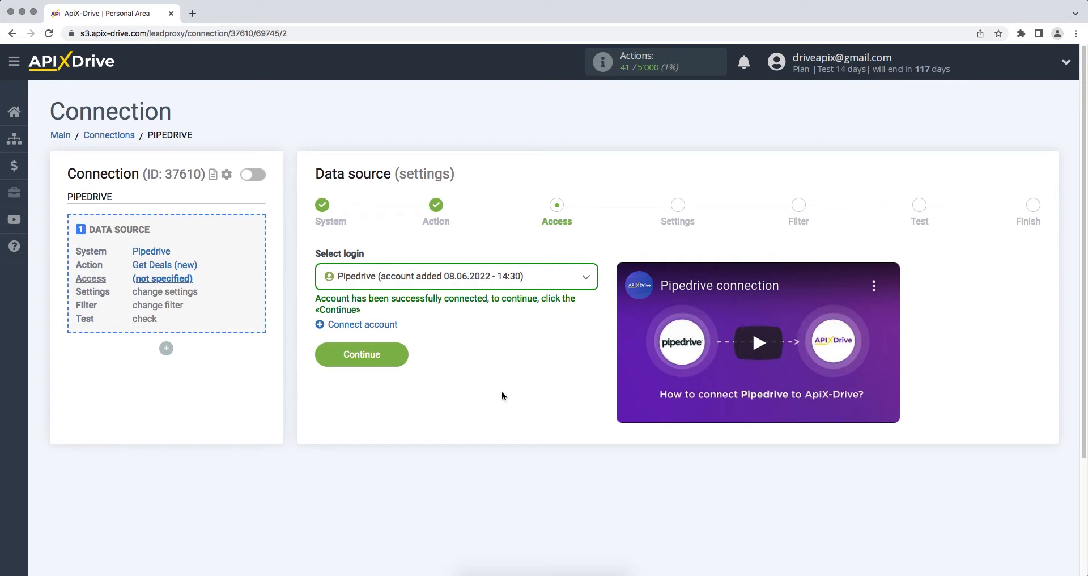
Select the connected Pipedrive account as the source login.
{"action": "left_click", "coordinate": [492, 290]}
{"action": "left_click", "coordinate": [490, 362]}
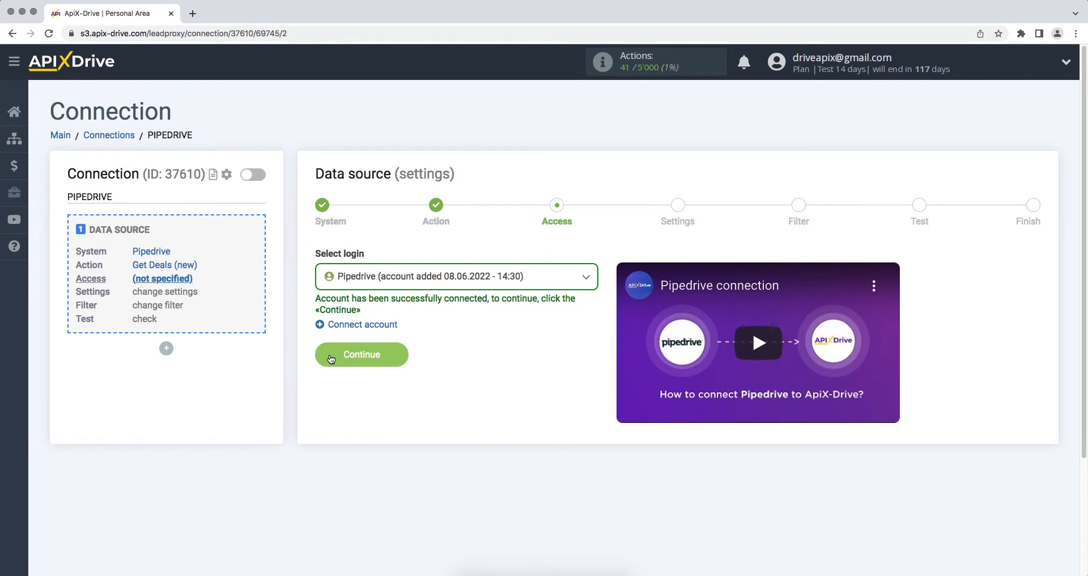
{"action": "left_click", "coordinate": [321, 358]}
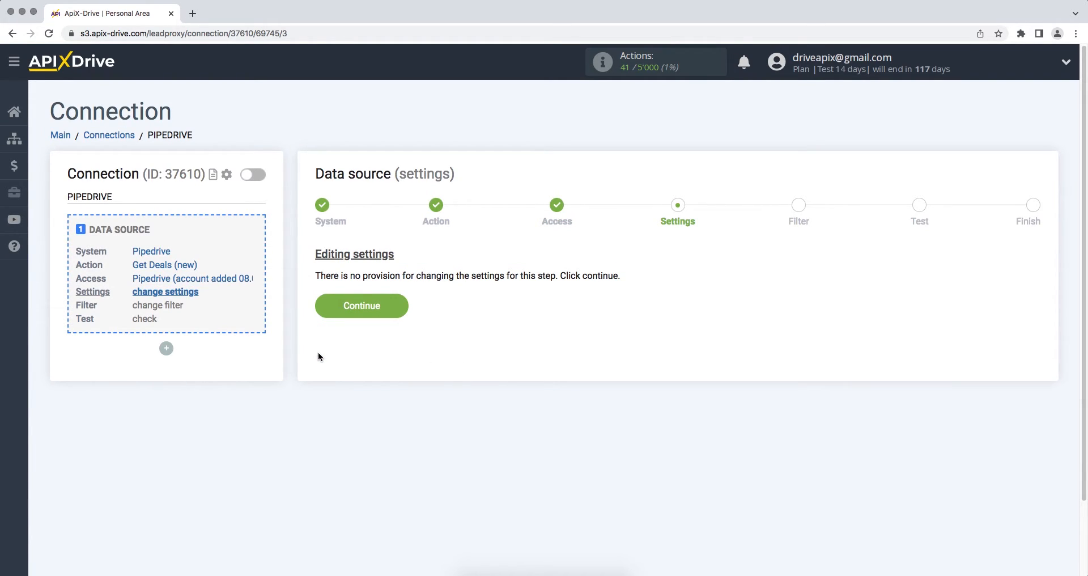
Skip settings and filters, then confirm the loaded Pipedrive test deal data.
{"action": "left_click", "coordinate": [323, 309]}
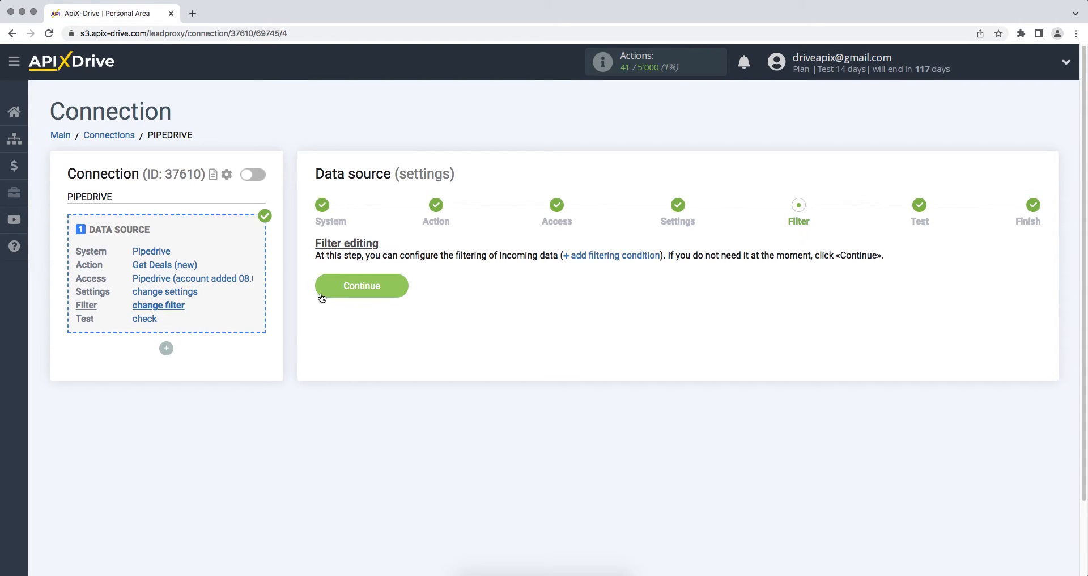
{"action": "left_click", "coordinate": [321, 293]}
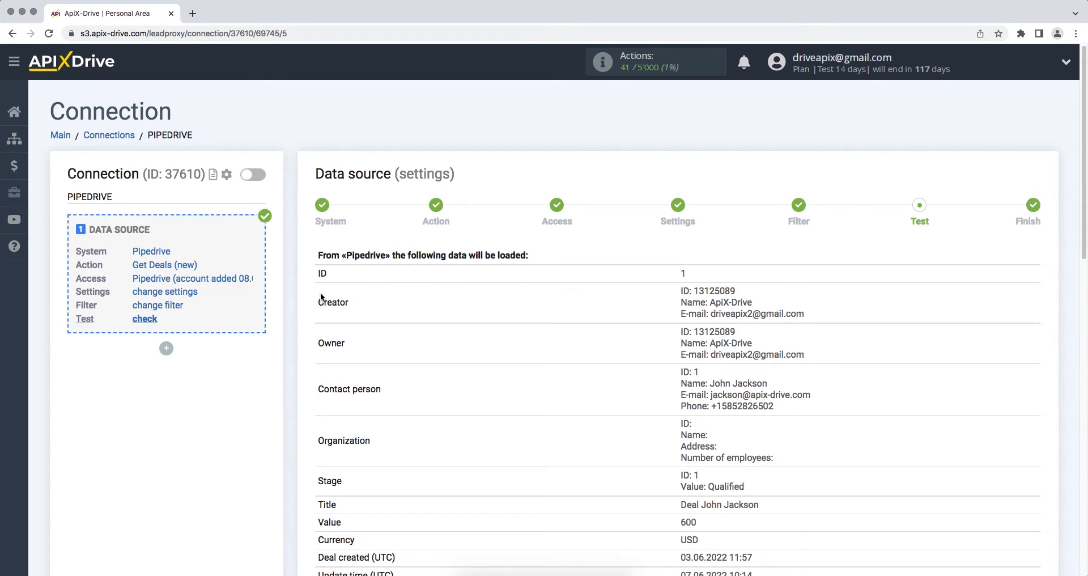
{"action": "scroll", "coordinate": [321, 293], "scroll_direction": "down", "scroll_amount": 7}
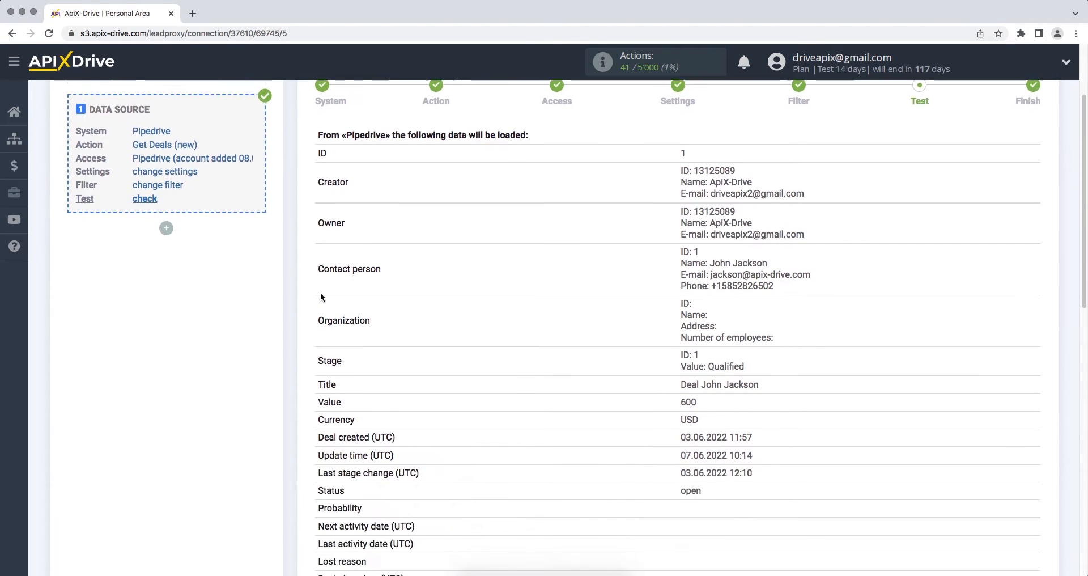
{"action": "scroll", "coordinate": [321, 296], "scroll_direction": "down", "scroll_amount": 2}
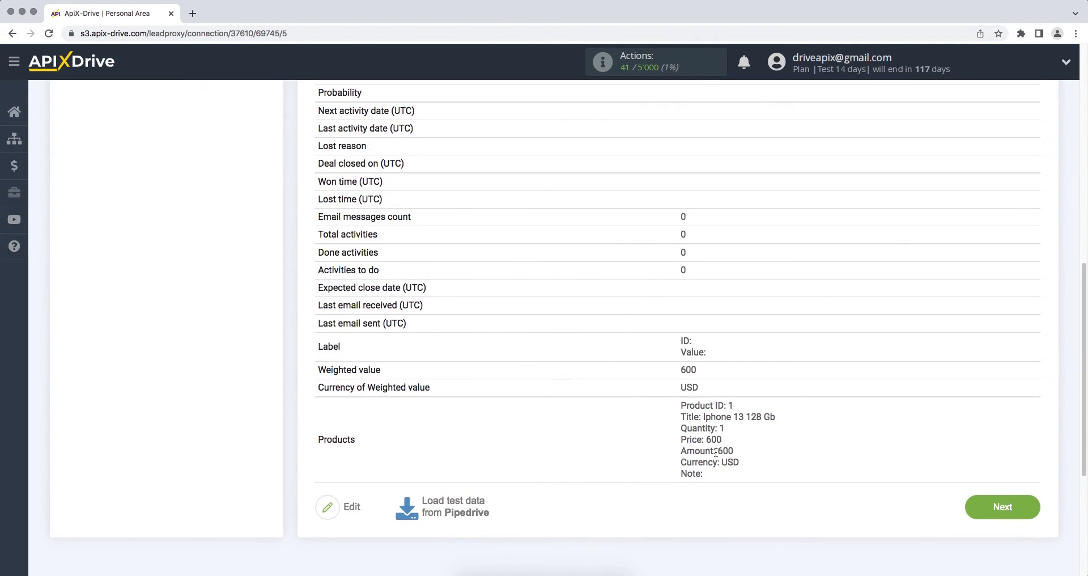
{"action": "left_click", "coordinate": [969, 512]}
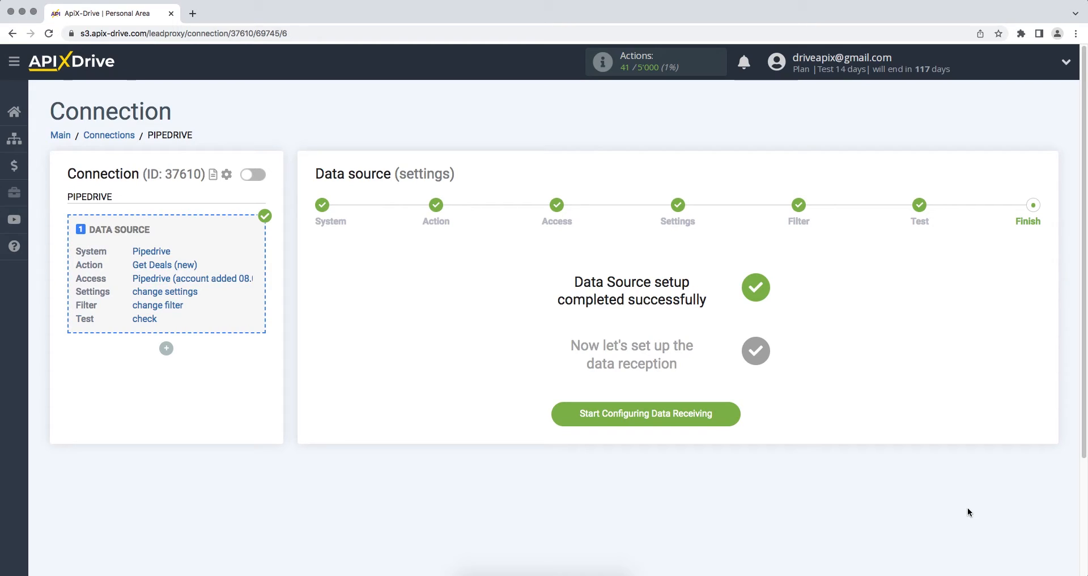
Start the data destination setup with Messente as the receiving system.
{"action": "left_click", "coordinate": [558, 417]}
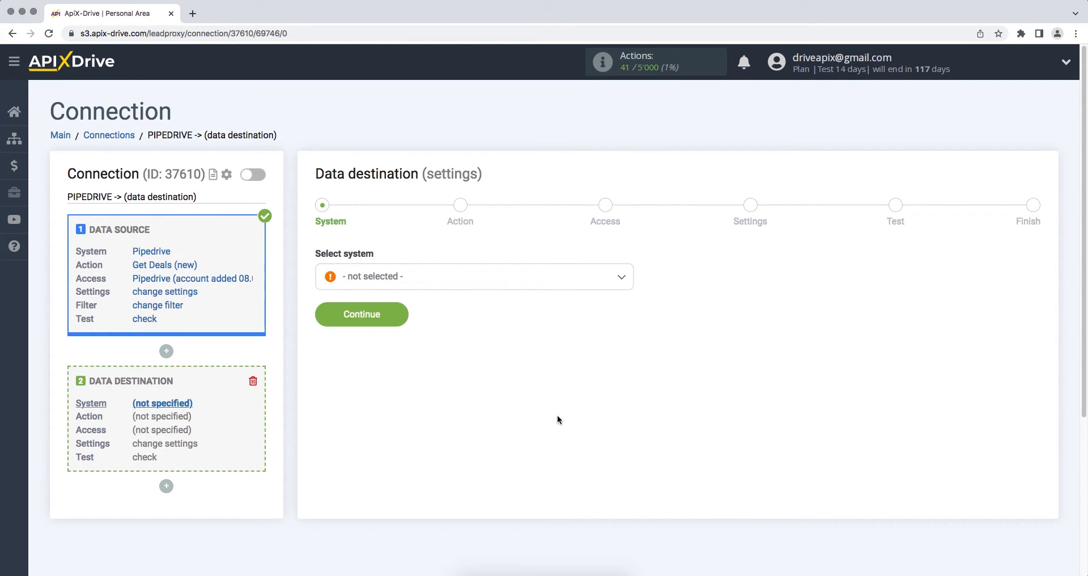
{"action": "left_click", "coordinate": [550, 285]}
{"action": "left_click_drag", "start_coordinate": [628, 296], "coordinate": [620, 390]}
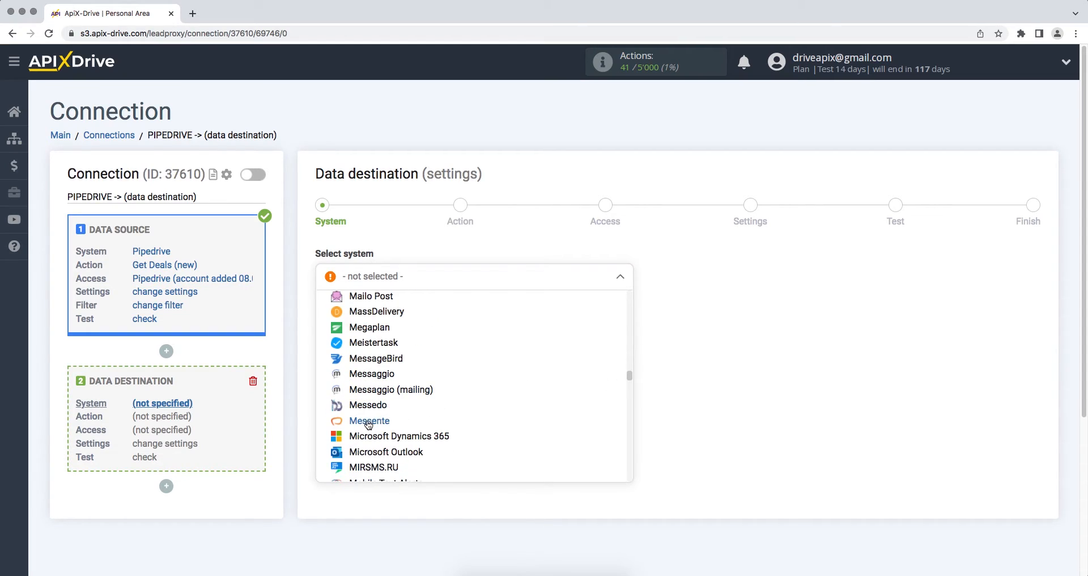
{"action": "left_click", "coordinate": [368, 424]}
{"action": "left_click", "coordinate": [322, 318]}
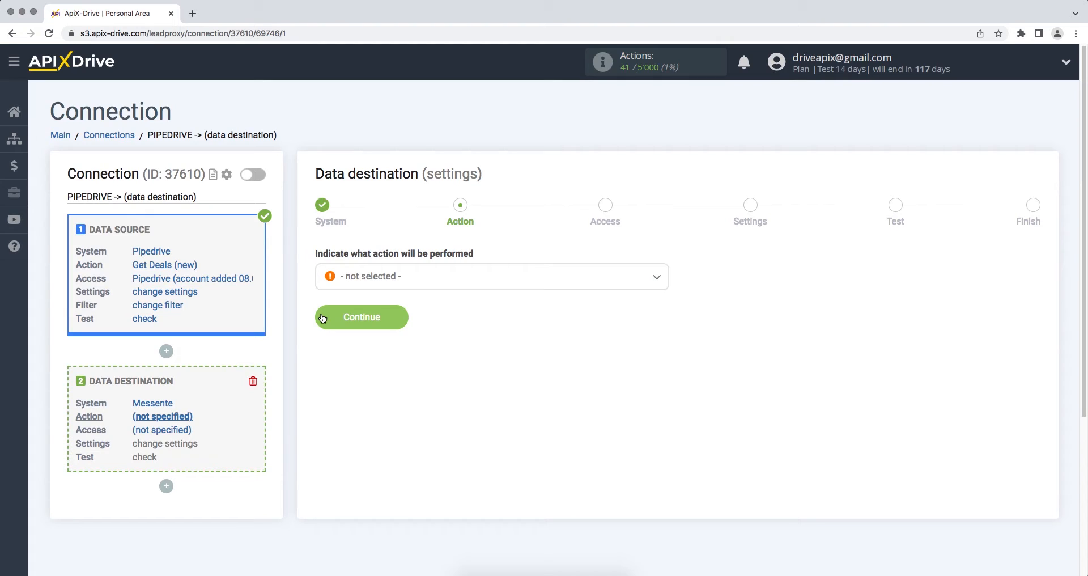
Choose Send SMS as the Messente action and begin connecting a Messente account.
{"action": "left_click", "coordinate": [361, 277]}
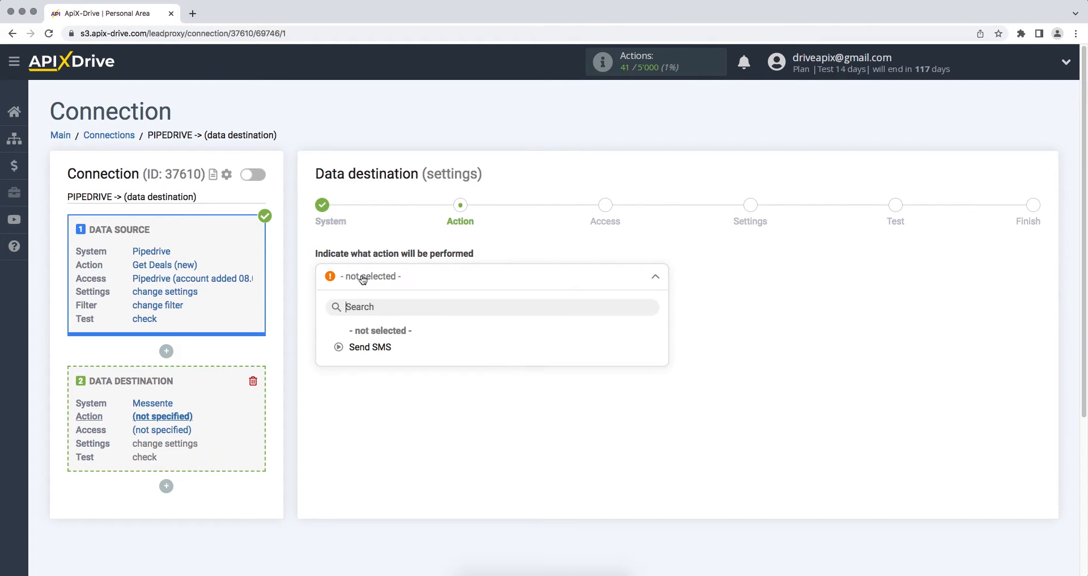
{"action": "left_click", "coordinate": [361, 346]}
{"action": "left_click", "coordinate": [323, 319]}
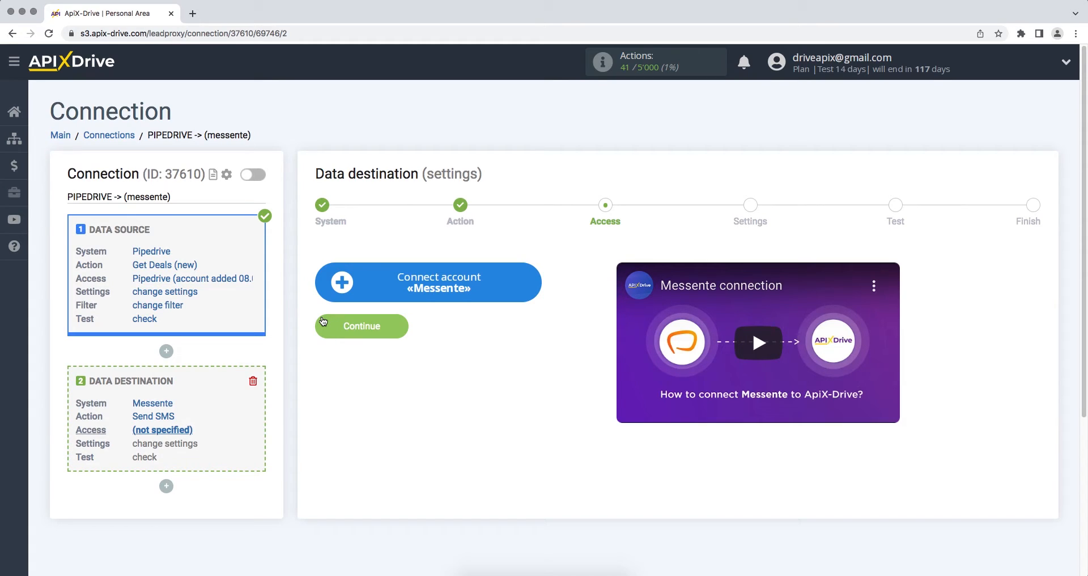
{"action": "left_click", "coordinate": [327, 300]}
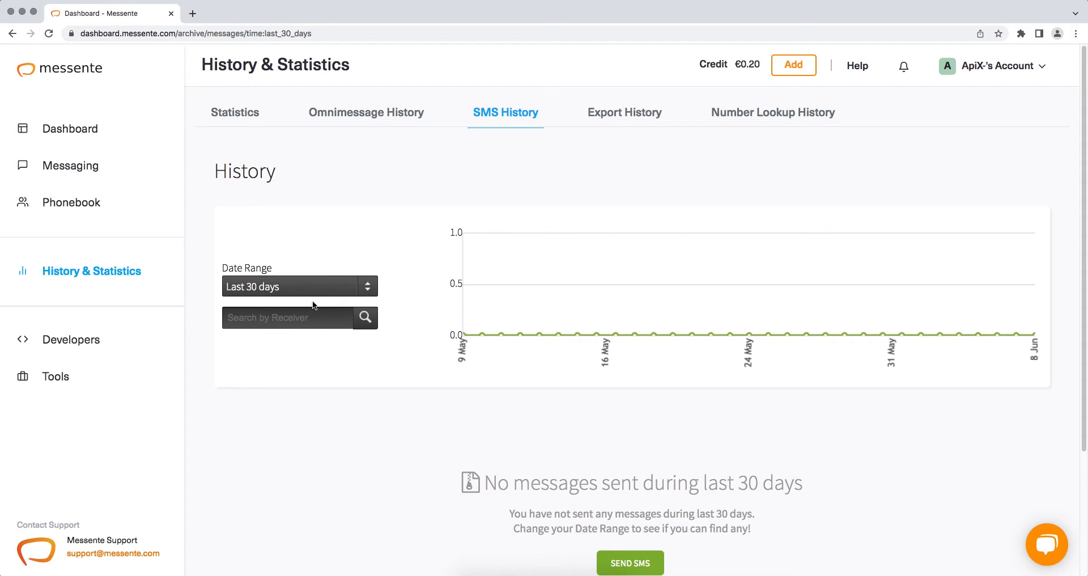
Open Messente's Developers API settings and scroll to the HTTP API Keys list.
{"action": "left_click", "coordinate": [137, 346]}
{"action": "scroll", "coordinate": [133, 348], "scroll_direction": "down", "scroll_amount": 5}
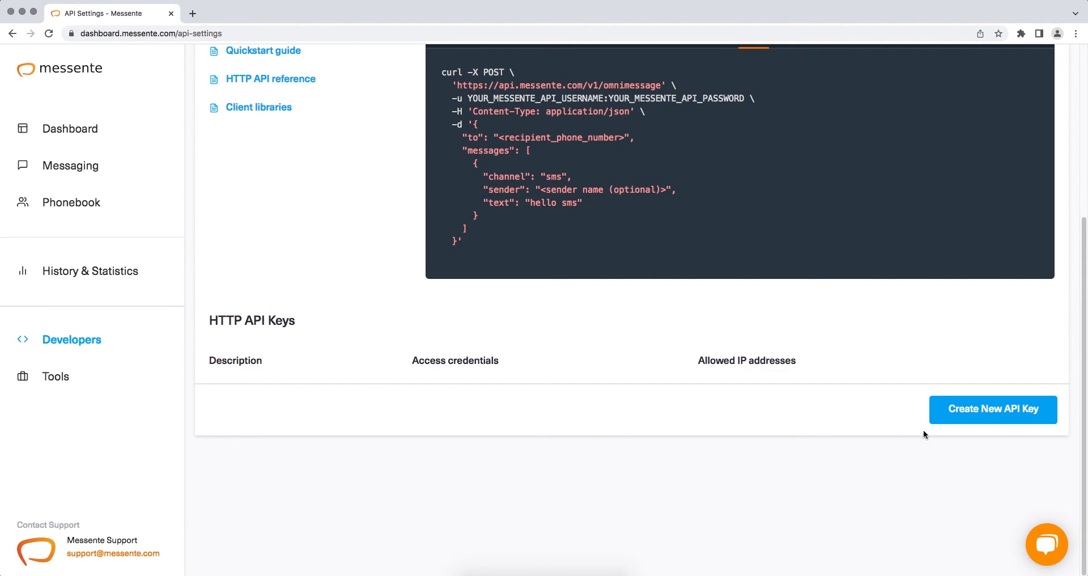
Create a new Messente HTTP API key described as ApiX-Drive.
{"action": "left_click", "coordinate": [944, 420]}
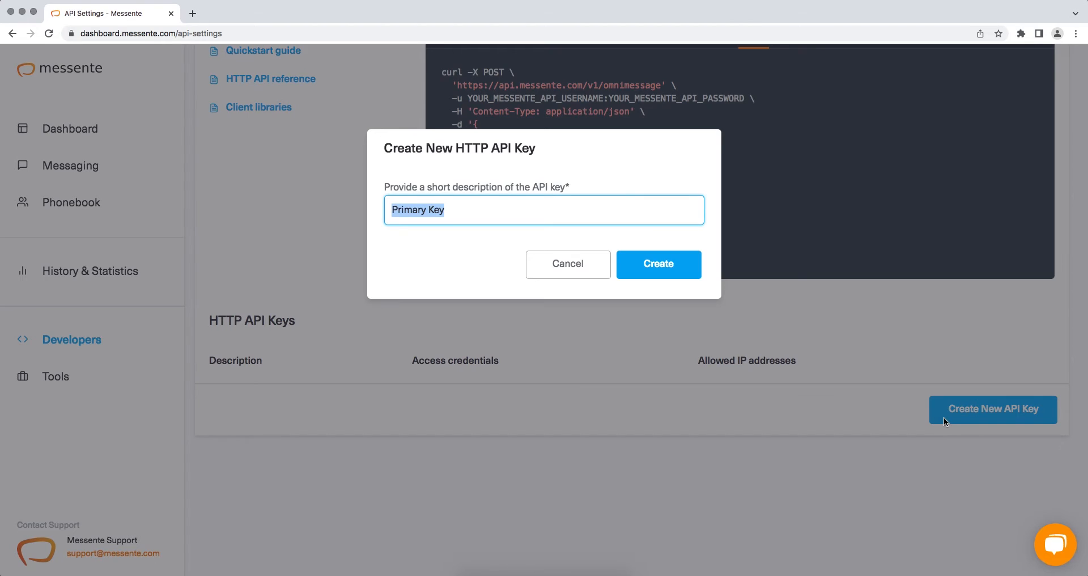
{"action": "type", "text": "Api"}
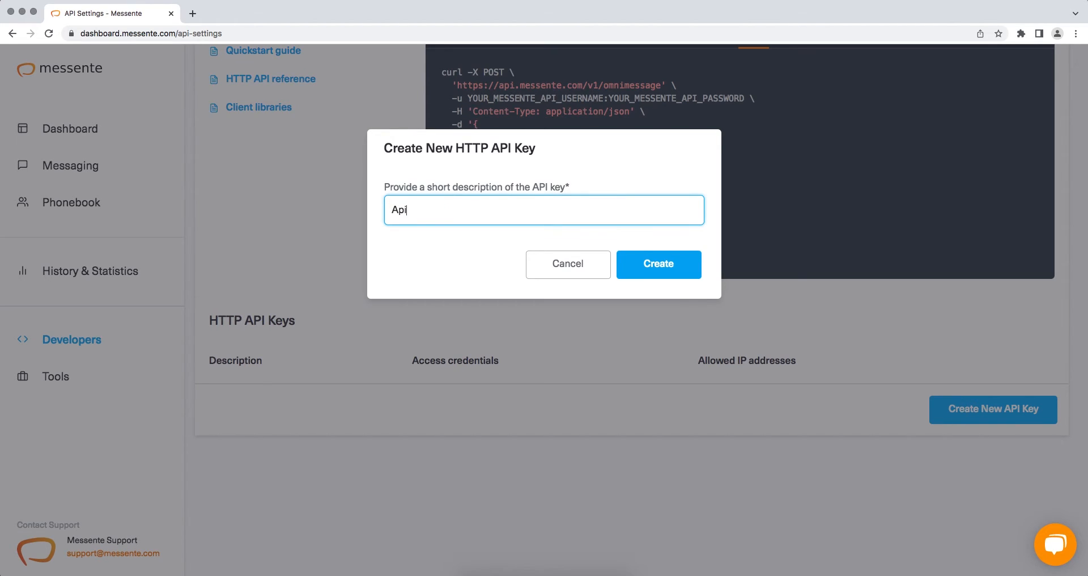
{"action": "type", "text": "X-Drive"}
{"action": "left_click", "coordinate": [687, 273]}
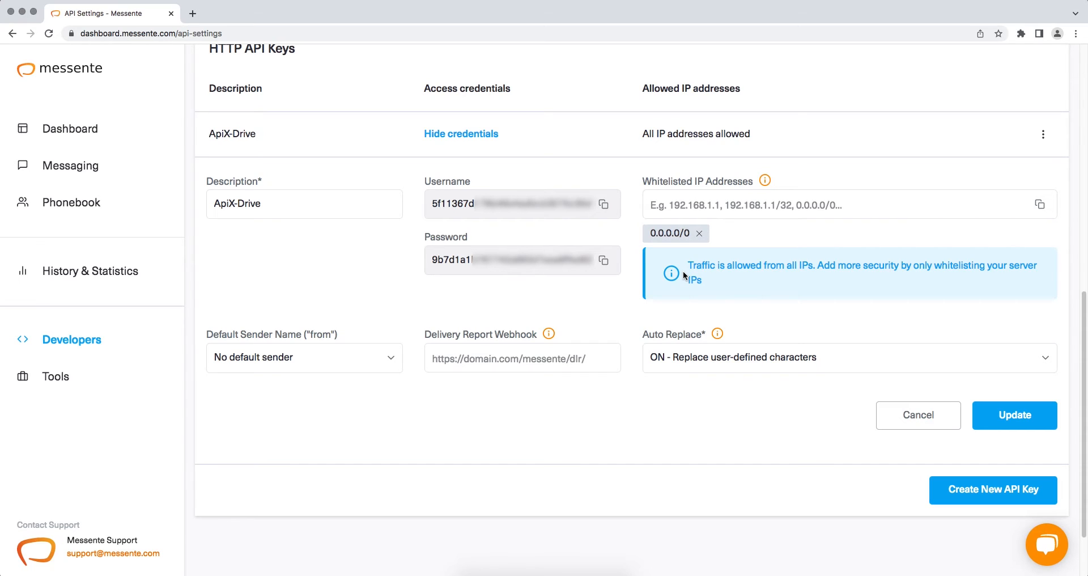
Copy the new API key's username value.
{"action": "left_click_drag", "start_coordinate": [432, 203], "coordinate": [601, 205]}
{"action": "right_click", "coordinate": [575, 204]}
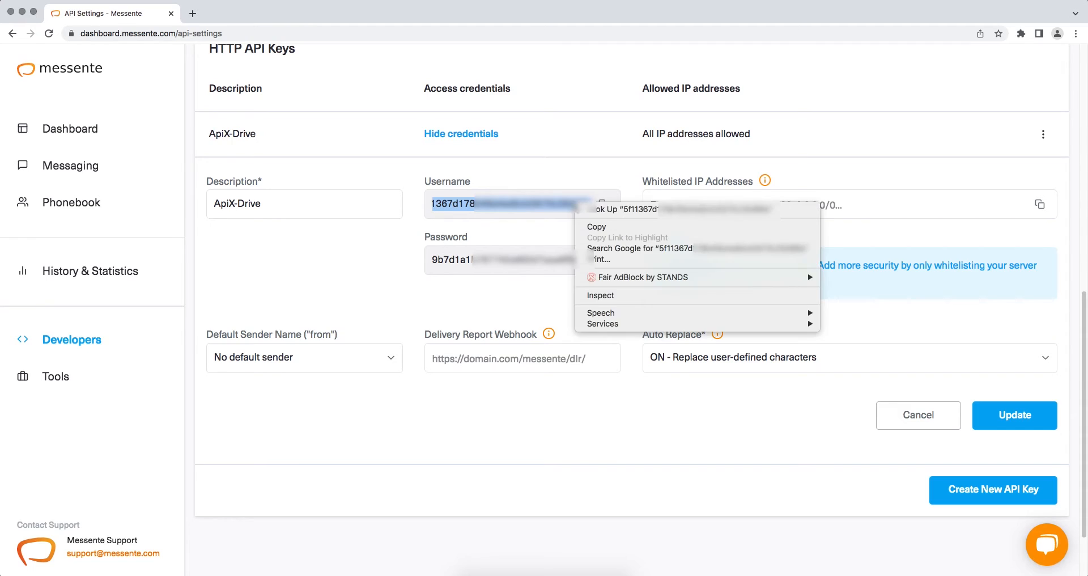
{"action": "left_click", "coordinate": [597, 227]}
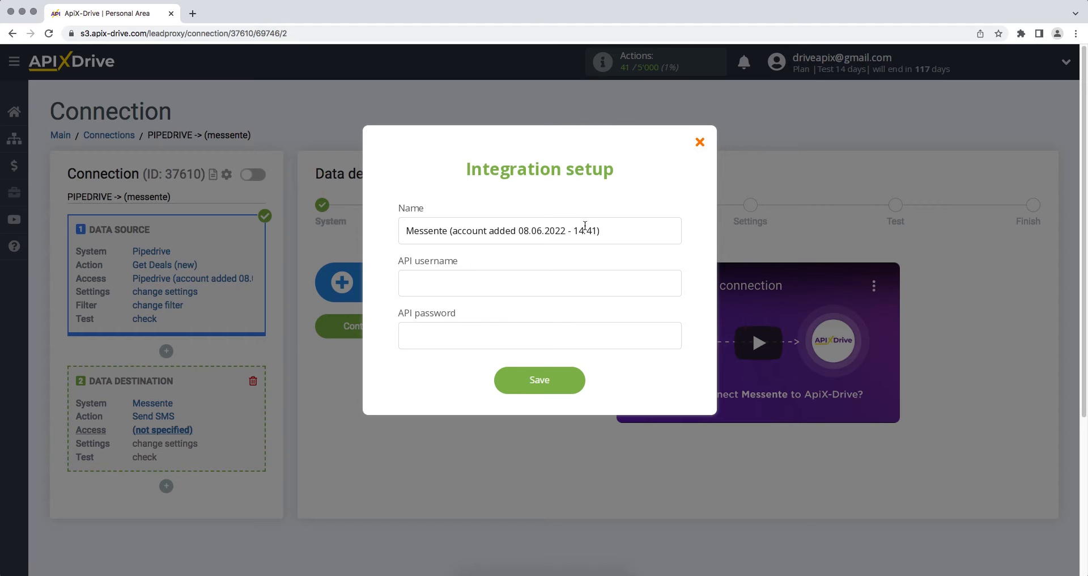
Paste the username into the API username field and copy the key's password from Messente.
{"action": "right_click", "coordinate": [547, 275]}
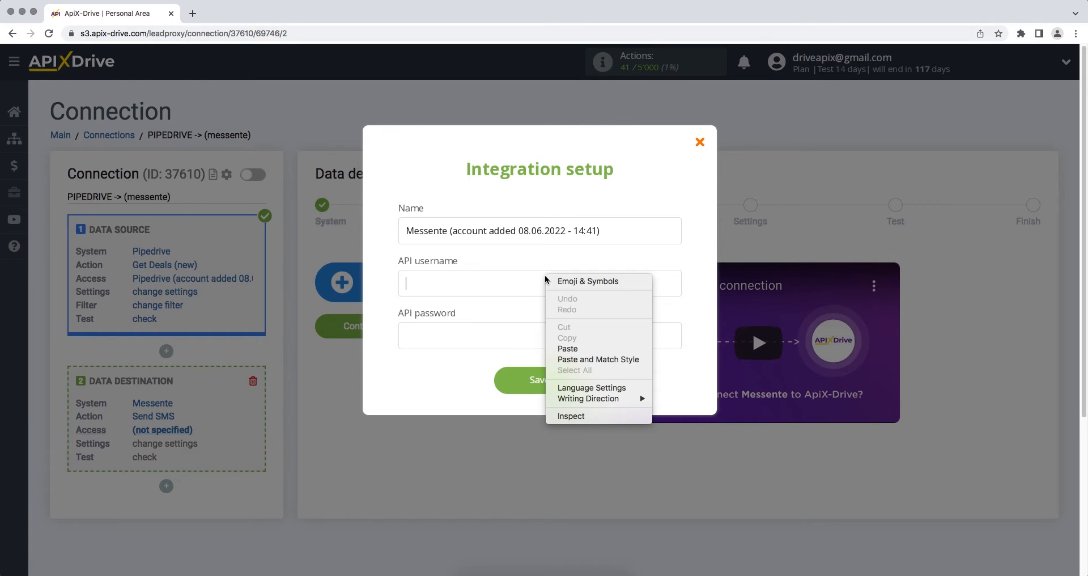
{"action": "left_click", "coordinate": [564, 348]}
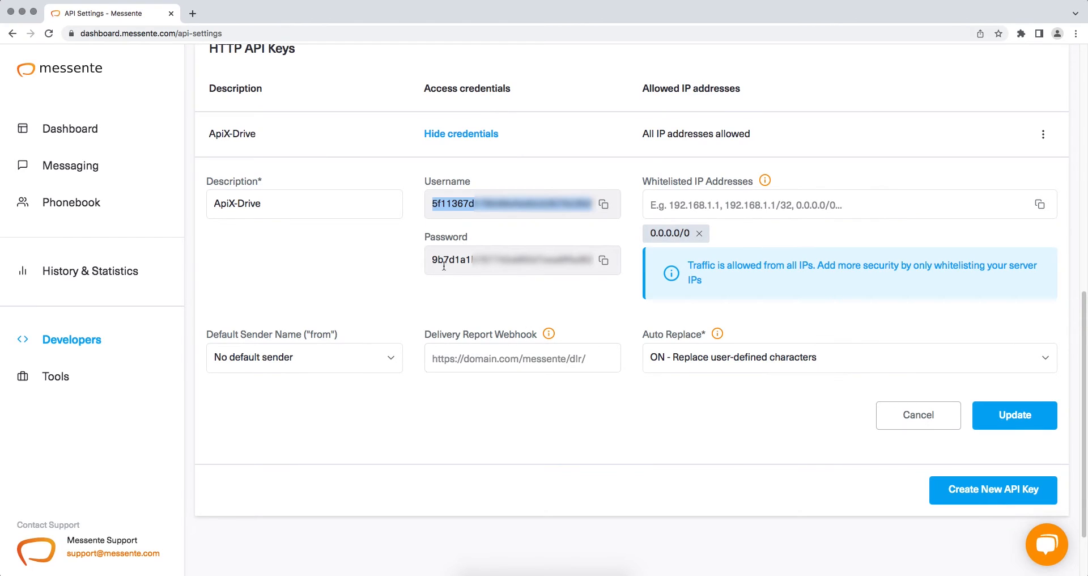
{"action": "left_click", "coordinate": [430, 259]}
{"action": "left_click_drag", "start_coordinate": [429, 259], "coordinate": [594, 271]}
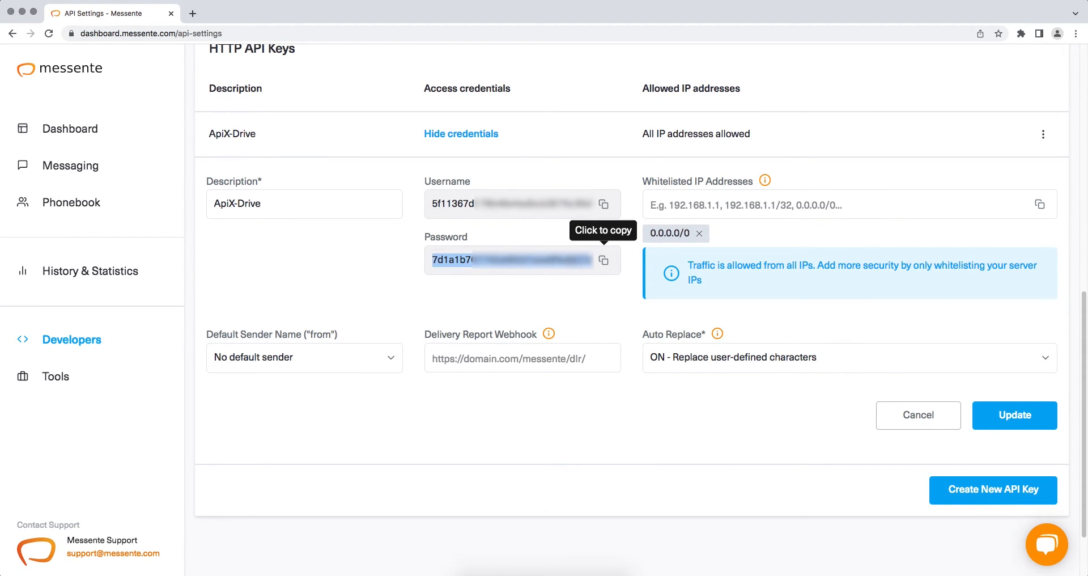
{"action": "right_click", "coordinate": [567, 260]}
{"action": "left_click", "coordinate": [590, 287]}
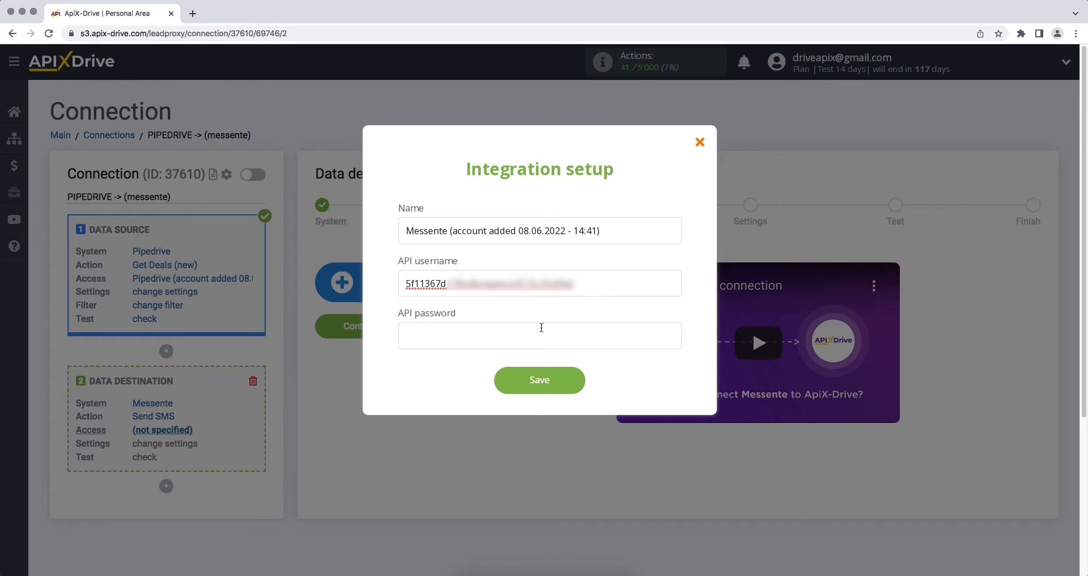
Paste the password into the API password field and save the Messente account.
{"action": "right_click", "coordinate": [545, 329]}
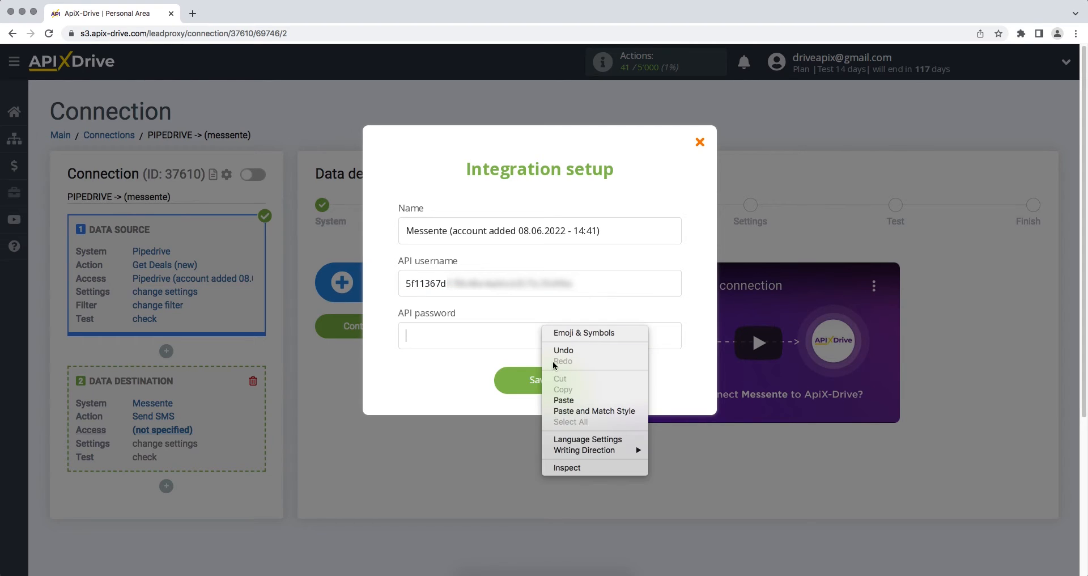
{"action": "left_click", "coordinate": [562, 400]}
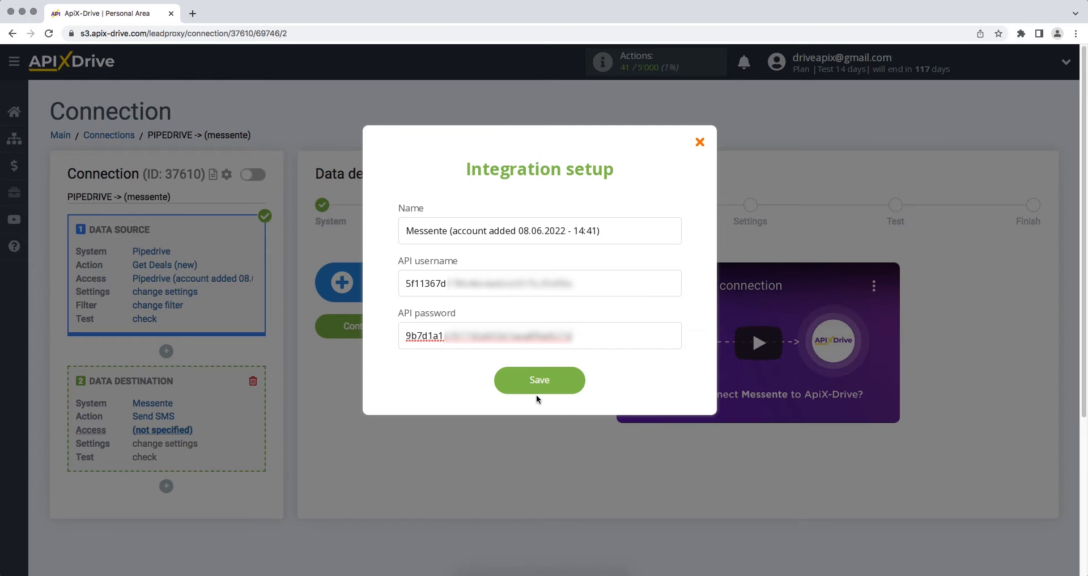
{"action": "left_click", "coordinate": [538, 392]}
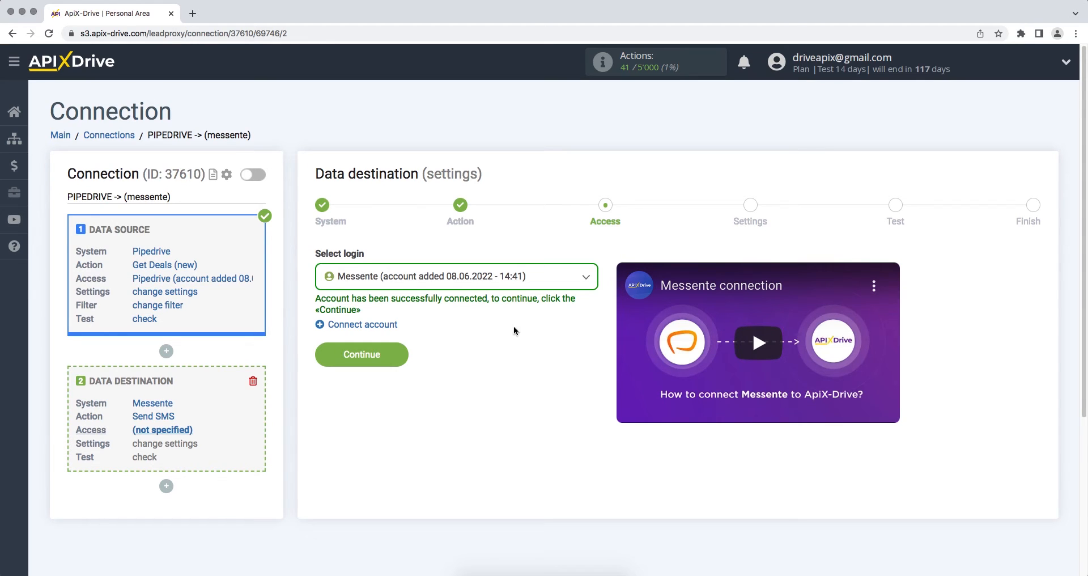
Select the newly added Messente account as the login and proceed to the Send SMS settings.
{"action": "left_click", "coordinate": [517, 287]}
{"action": "left_click", "coordinate": [511, 365]}
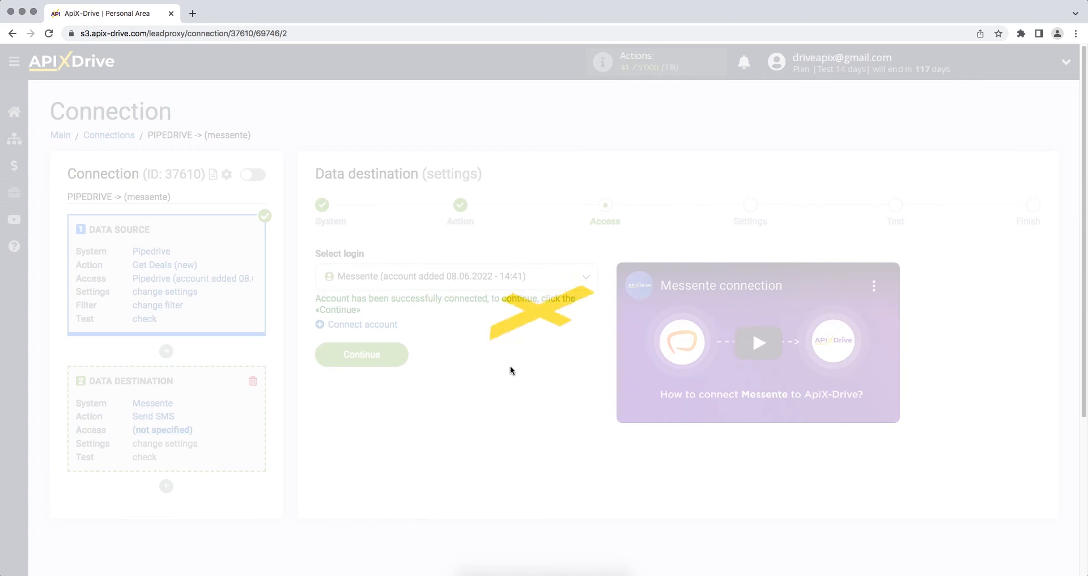
{"action": "left_click", "coordinate": [324, 356]}
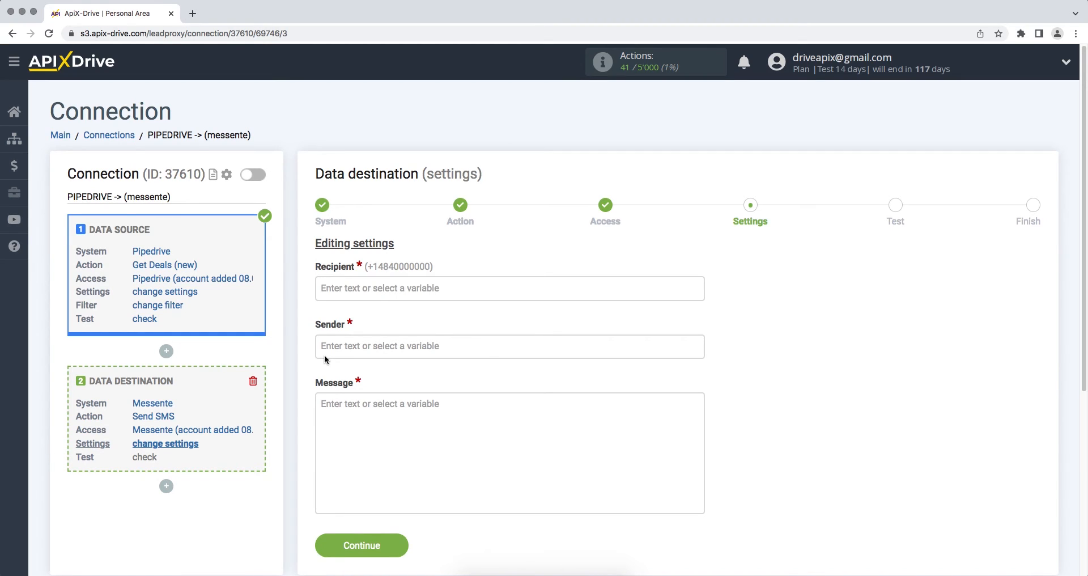
Map the SMS Sender field to the Pipedrive contact's Phone variable.
{"action": "left_click", "coordinate": [341, 345]}
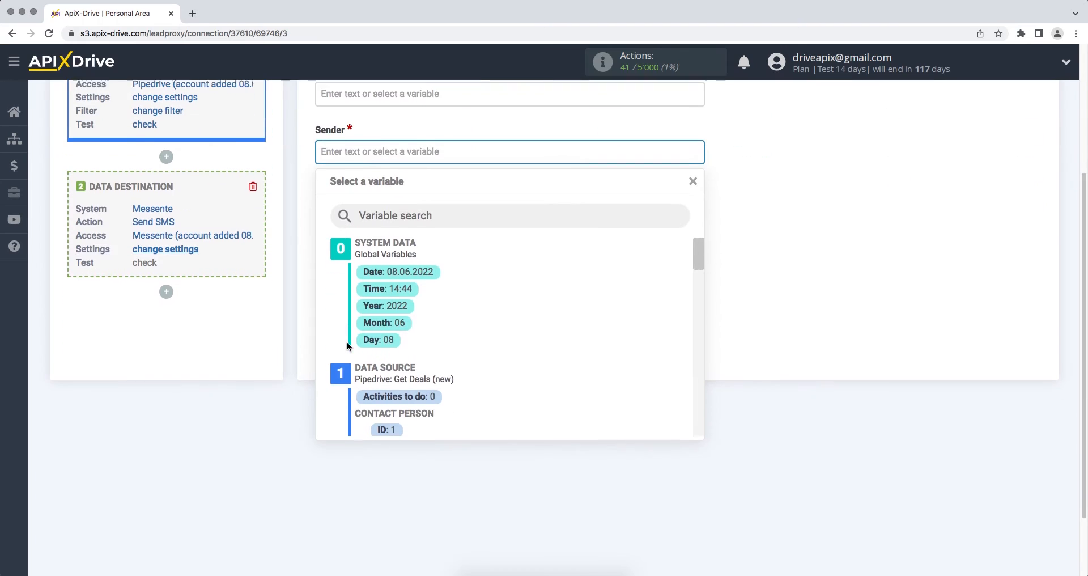
{"action": "left_click_drag", "start_coordinate": [697, 263], "coordinate": [696, 280]}
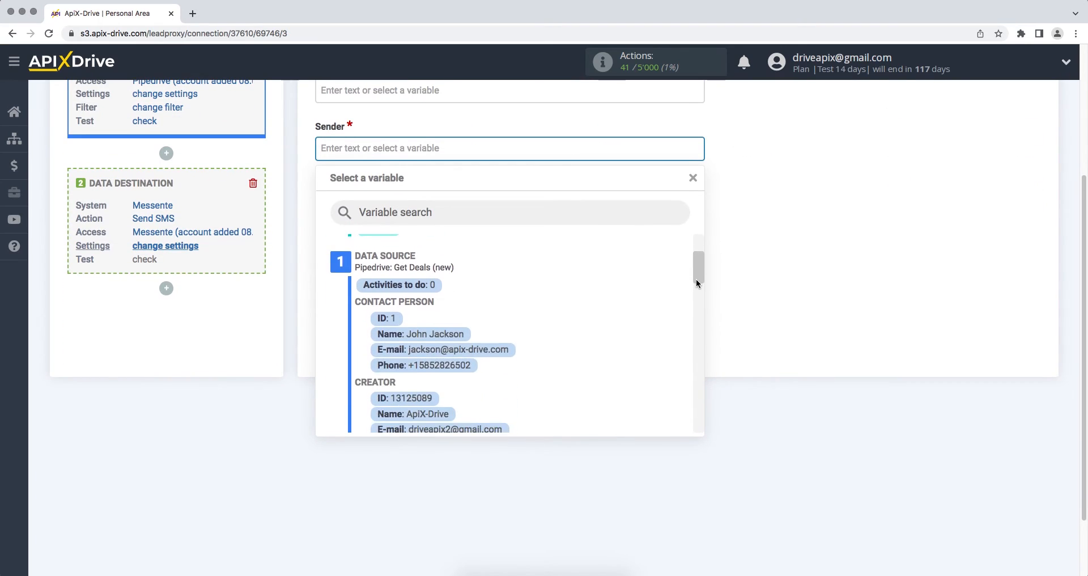
{"action": "left_click", "coordinate": [440, 365]}
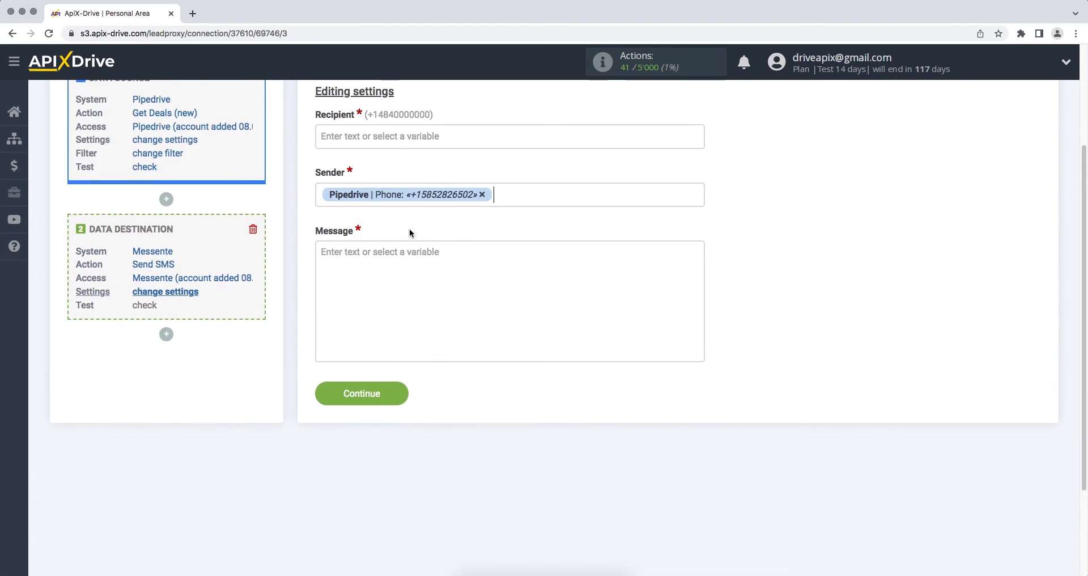
Enter the recipient's phone number in the Recipient field.
{"action": "left_click", "coordinate": [392, 146]}
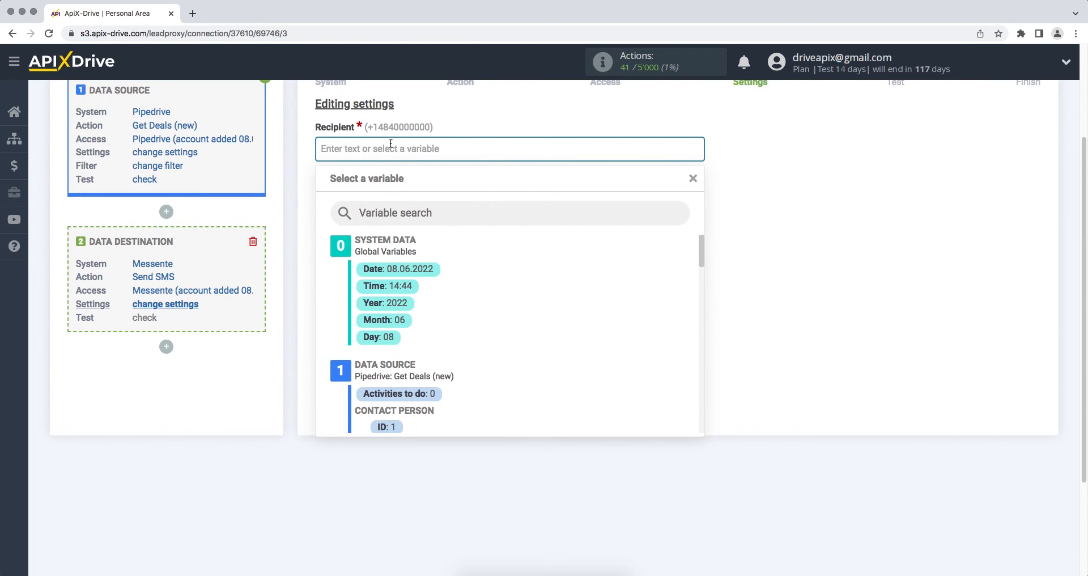
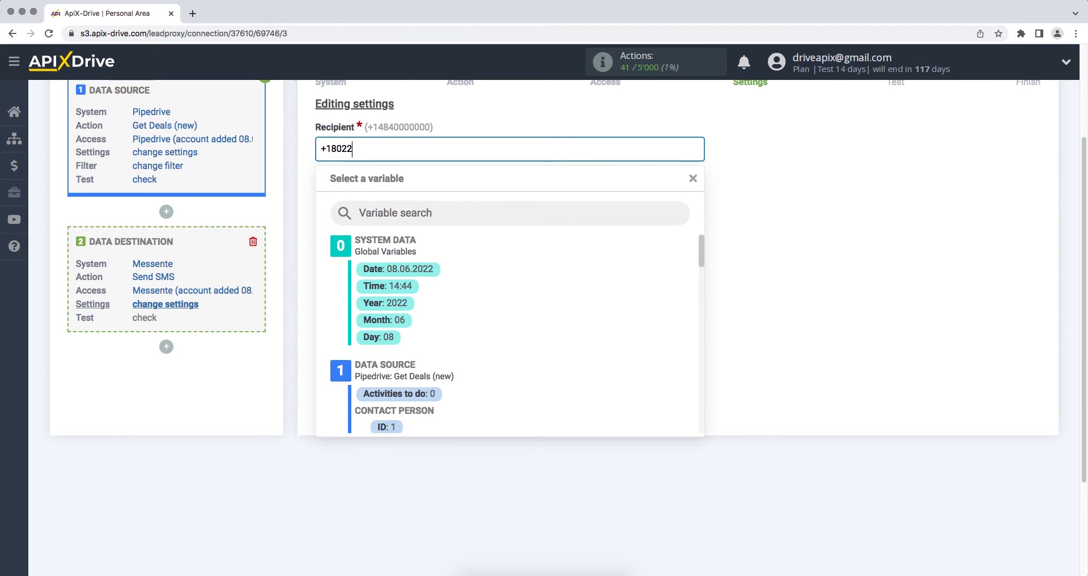
{"action": "left_click", "coordinate": [767, 256]}
{"action": "left_click", "coordinate": [624, 260]}
Write the message 'Hello, [Name] Thank you for your interest, we will contact you soon!' and continue to the test preview.
{"action": "type", "text": "Hello,"}
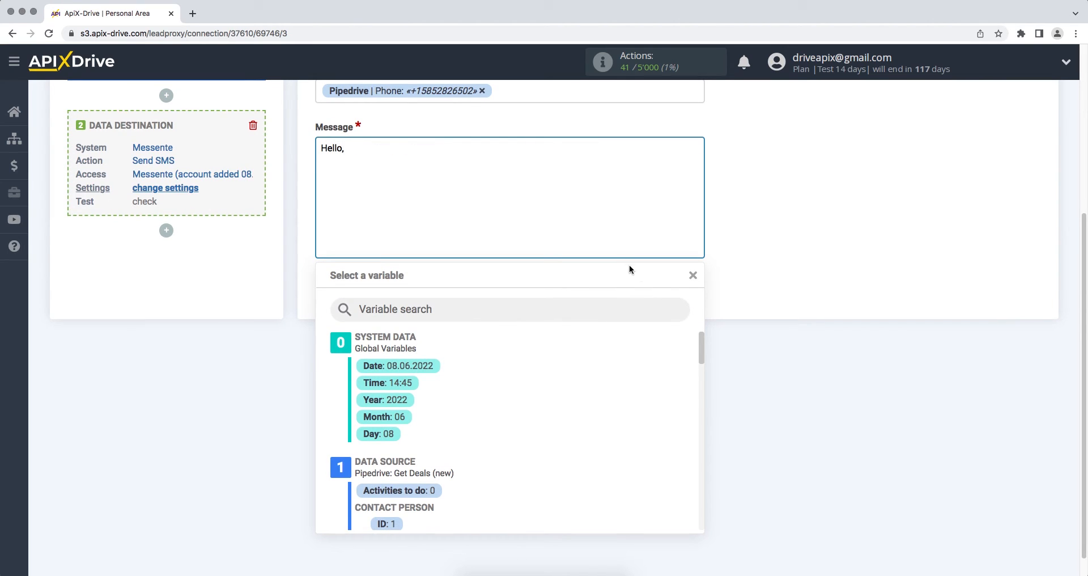
{"action": "left_click_drag", "start_coordinate": [699, 340], "coordinate": [700, 363]}
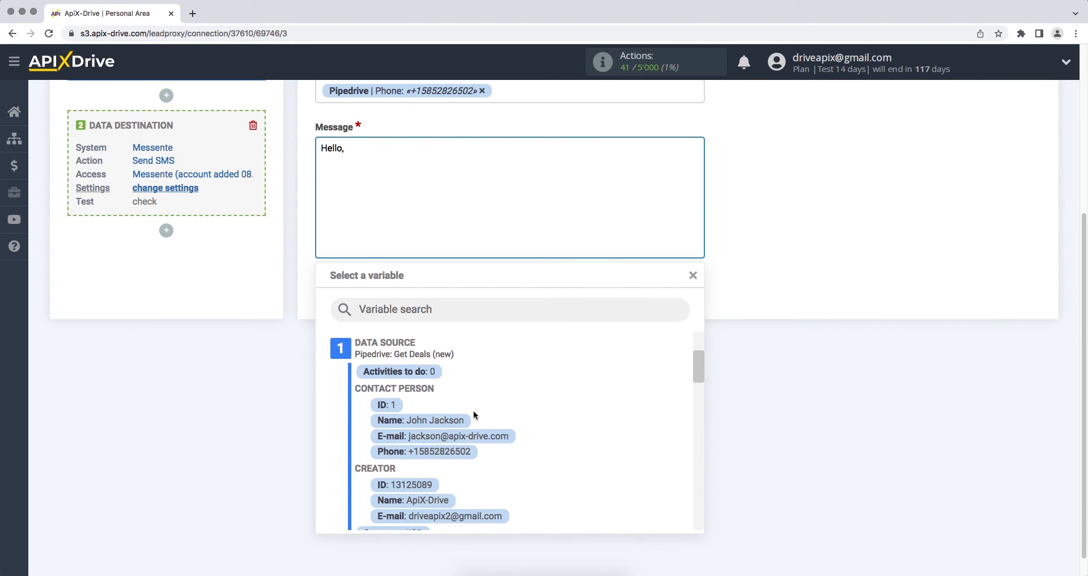
{"action": "left_click", "coordinate": [456, 419]}
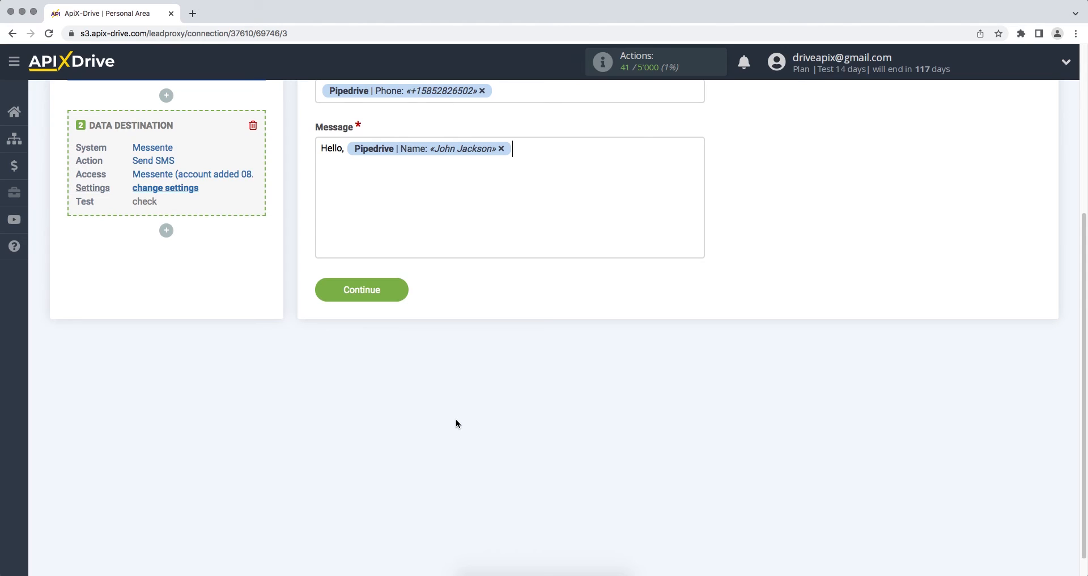
{"action": "type", "text": "Thank you for your intere"}
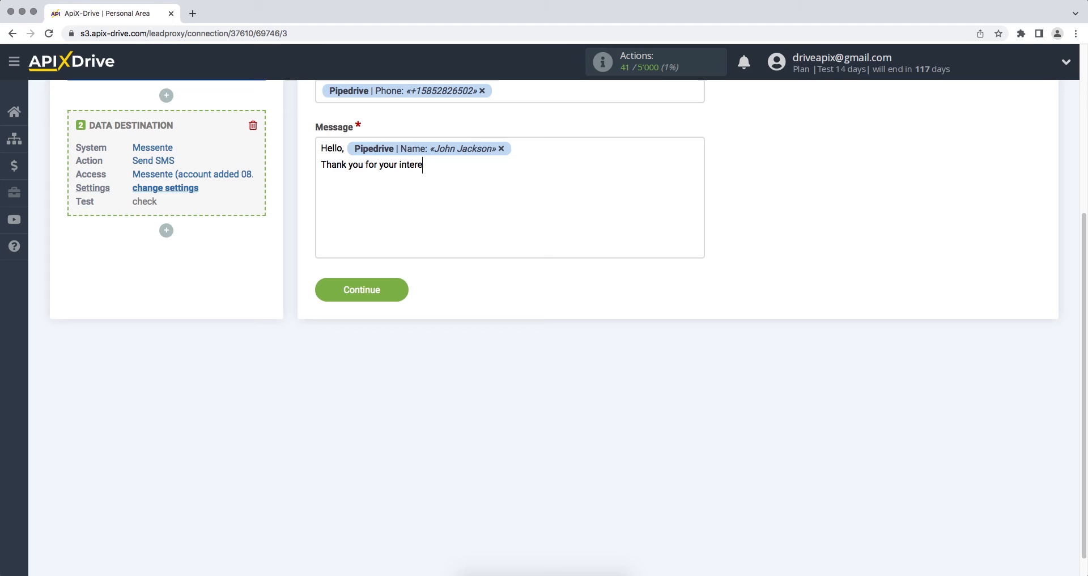
{"action": "type", "text": "st, we will con"}
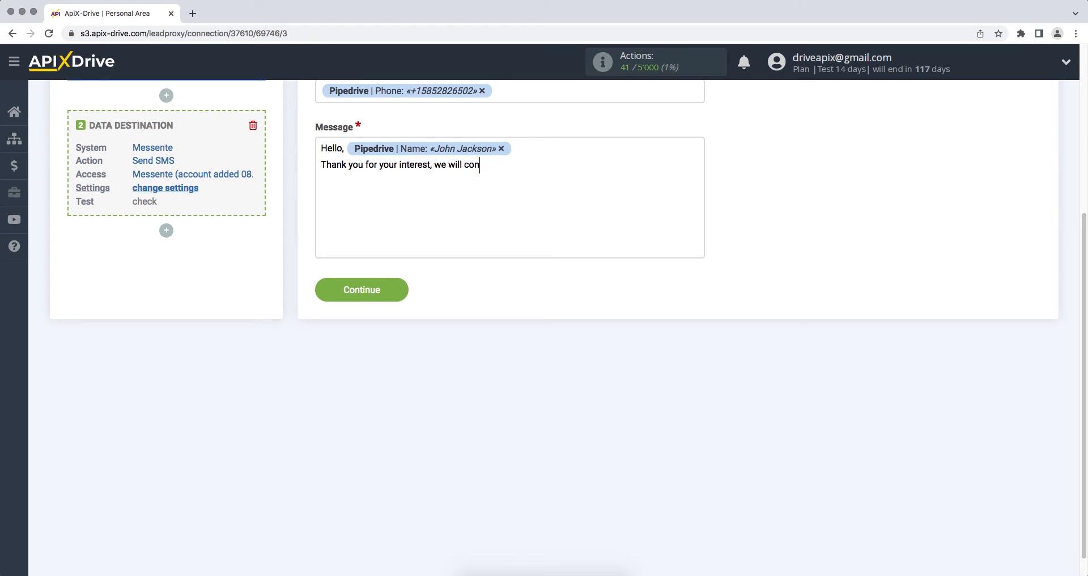
{"action": "type", "text": "tact you soon!"}
{"action": "left_click", "coordinate": [324, 296]}
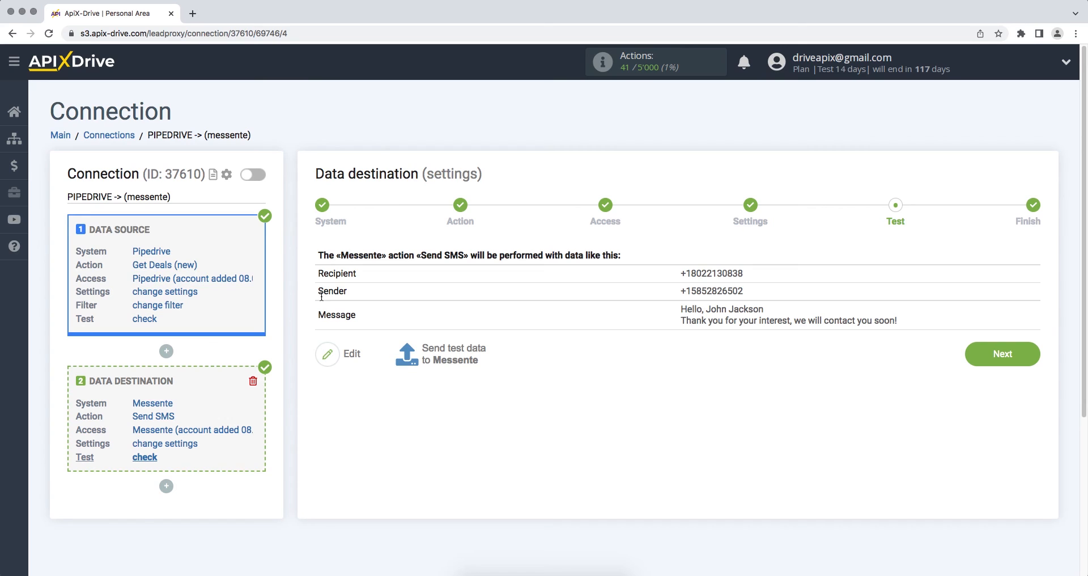
Send test data to Messente and finish the destination setup.
{"action": "left_click", "coordinate": [424, 363]}
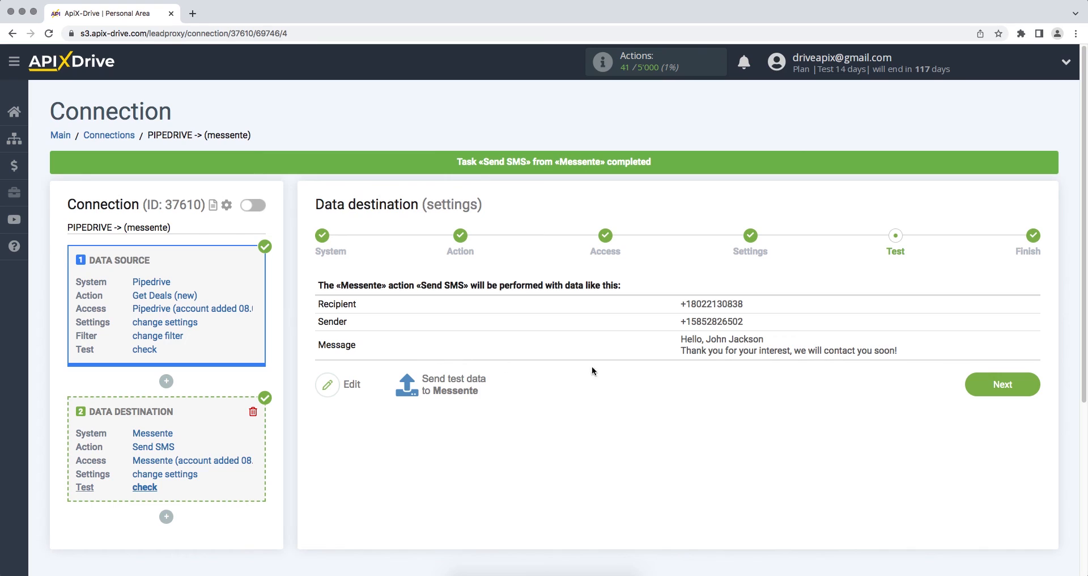
{"action": "left_click", "coordinate": [967, 387]}
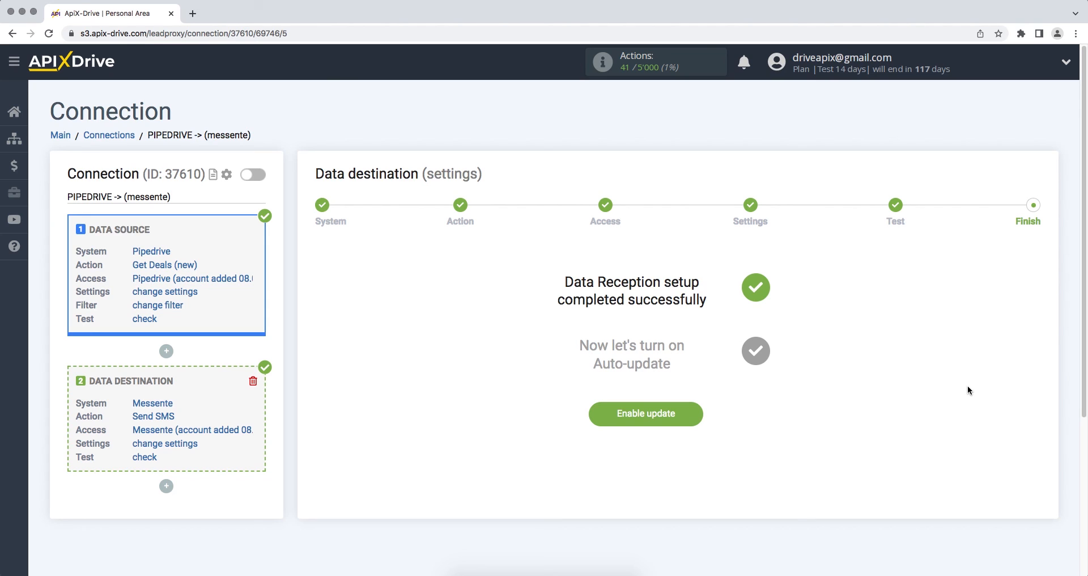
Enable auto-update for the Pipedrive-to-Messente connection and set its update interval to 5 minutes.
{"action": "left_click", "coordinate": [599, 415]}
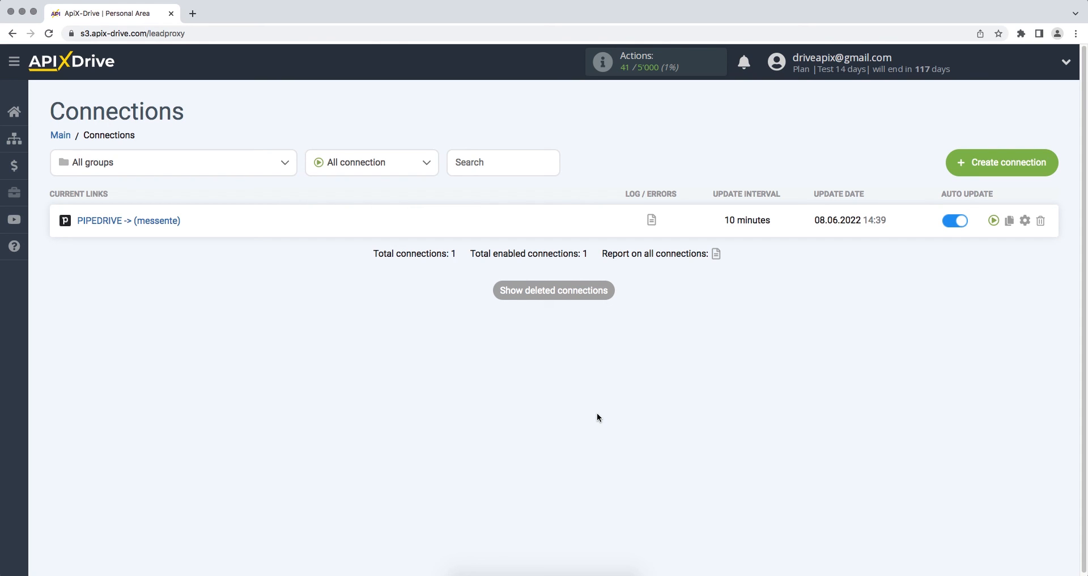
{"action": "left_click", "coordinate": [1025, 221]}
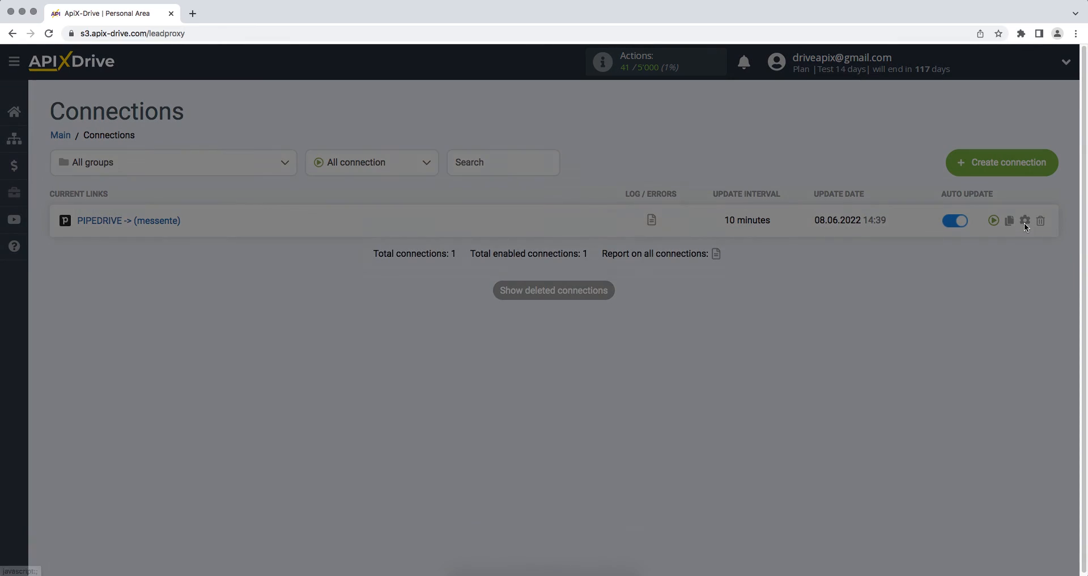
{"action": "left_click", "coordinate": [671, 335]}
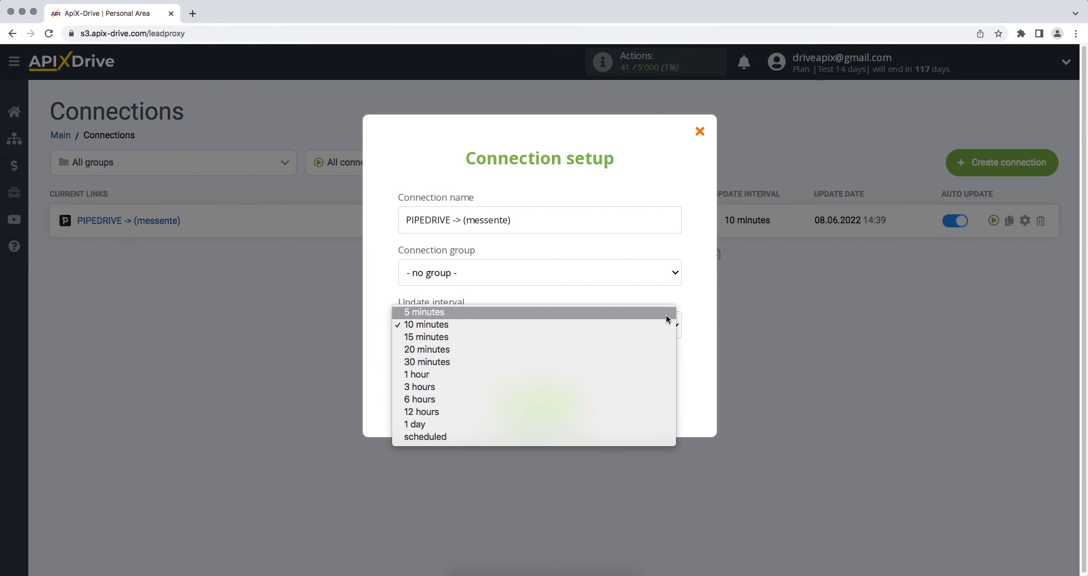
{"action": "left_click", "coordinate": [665, 312]}
{"action": "left_click", "coordinate": [509, 399]}
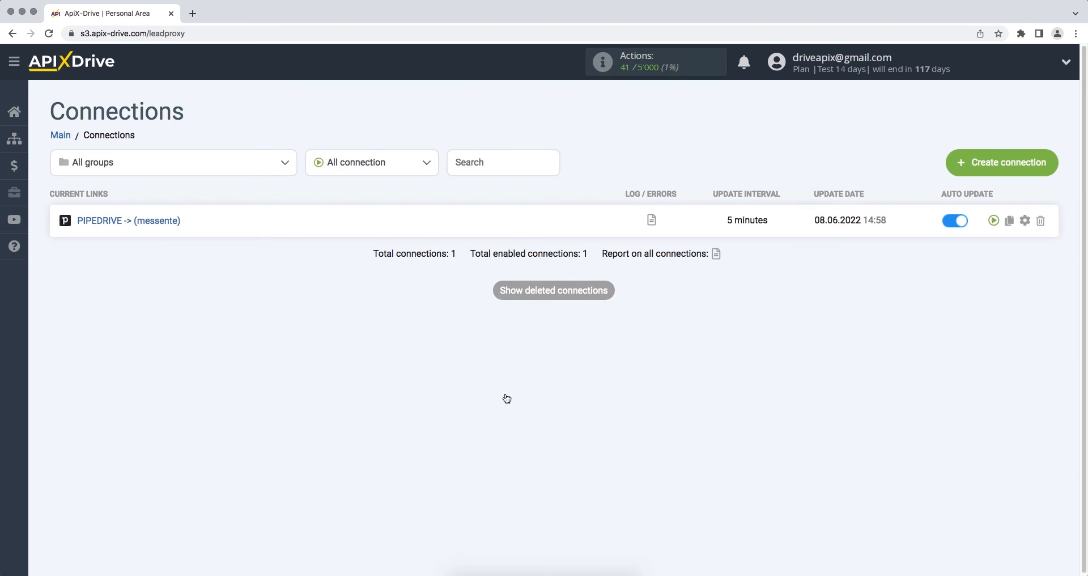